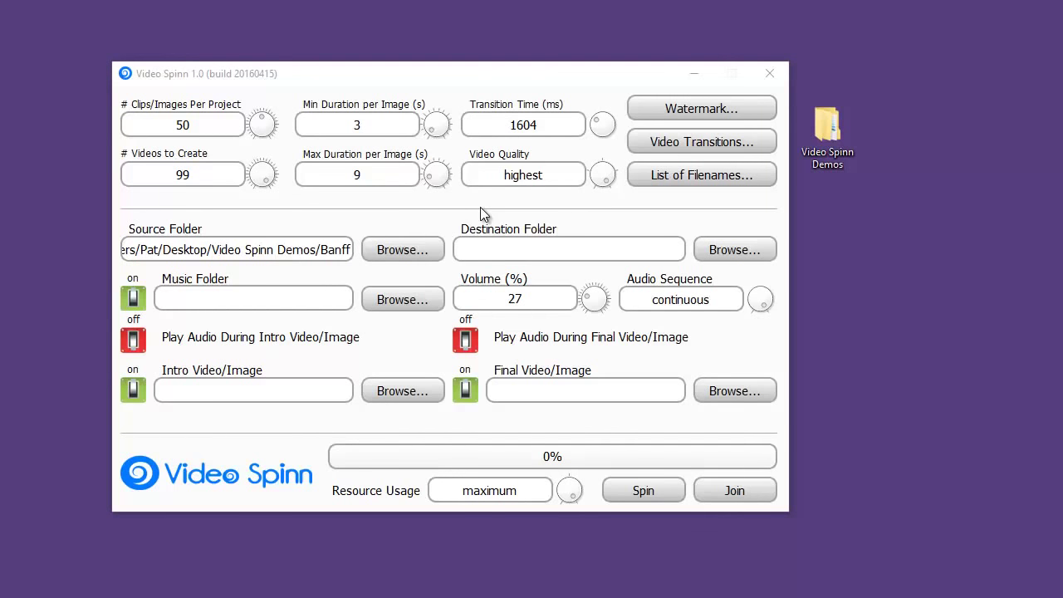
Browse the Video Spinn Demos and Banff image folders, then close the window.
{"action": "double_click", "coordinate": [826, 120]}
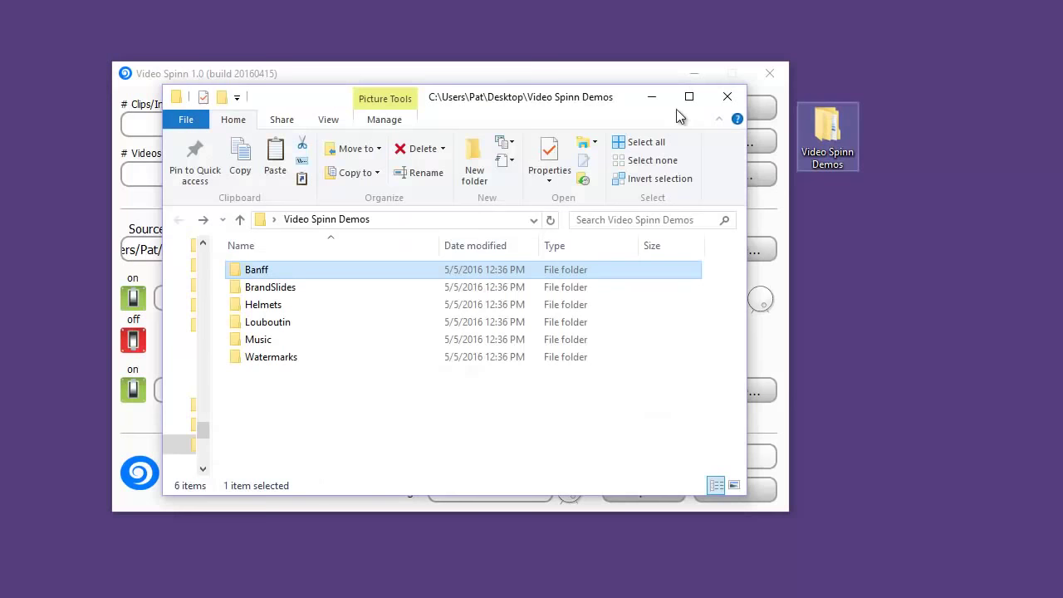
{"action": "double_click", "coordinate": [237, 275]}
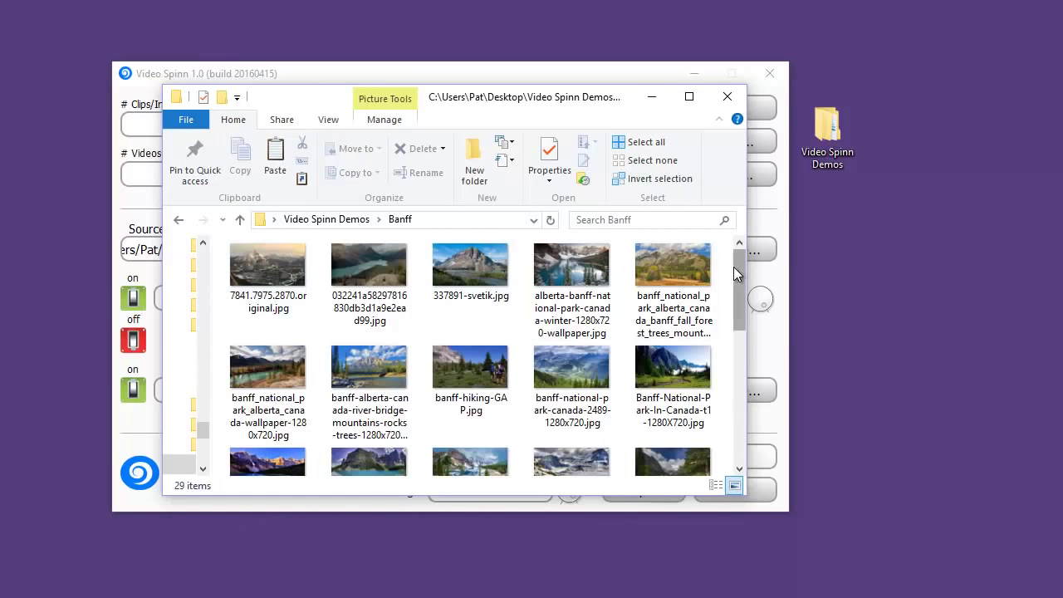
{"action": "mouse_move", "coordinate": [738, 267]}
{"action": "left_mouse_down"}
{"action": "mouse_move", "coordinate": [735, 410]}
{"action": "mouse_move", "coordinate": [736, 250]}
{"action": "left_mouse_up"}
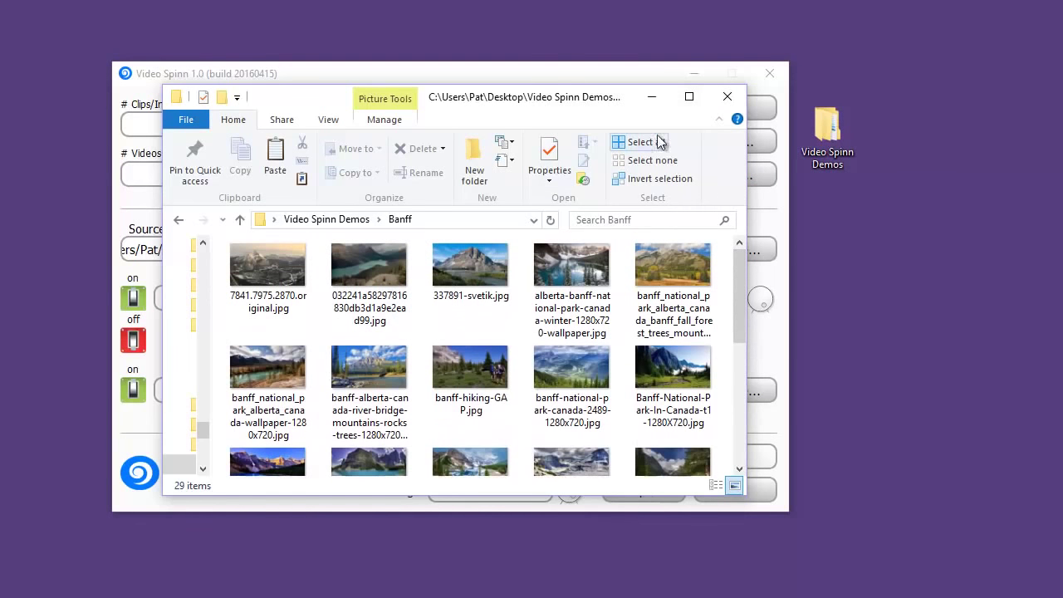
{"action": "left_click", "coordinate": [728, 97]}
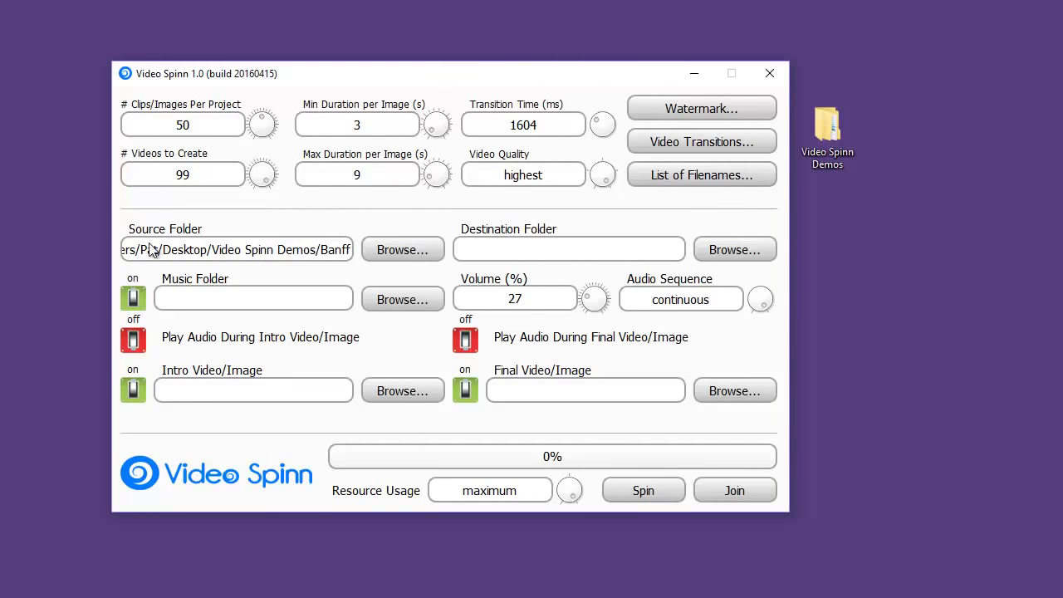
Set the Source Folder to the Banff image folder.
{"action": "left_click", "coordinate": [394, 251]}
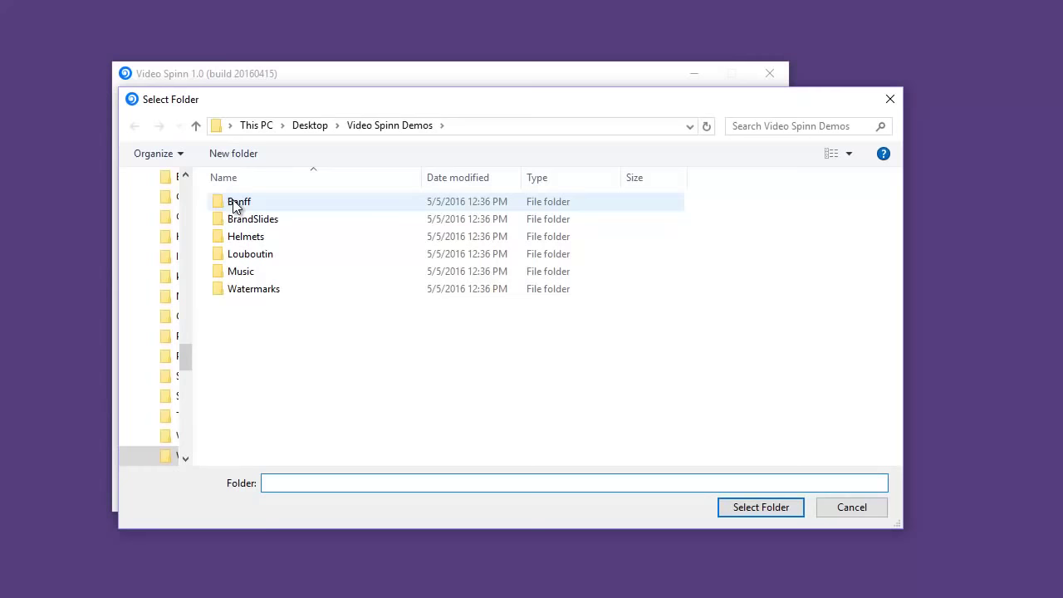
{"action": "double_click", "coordinate": [233, 204]}
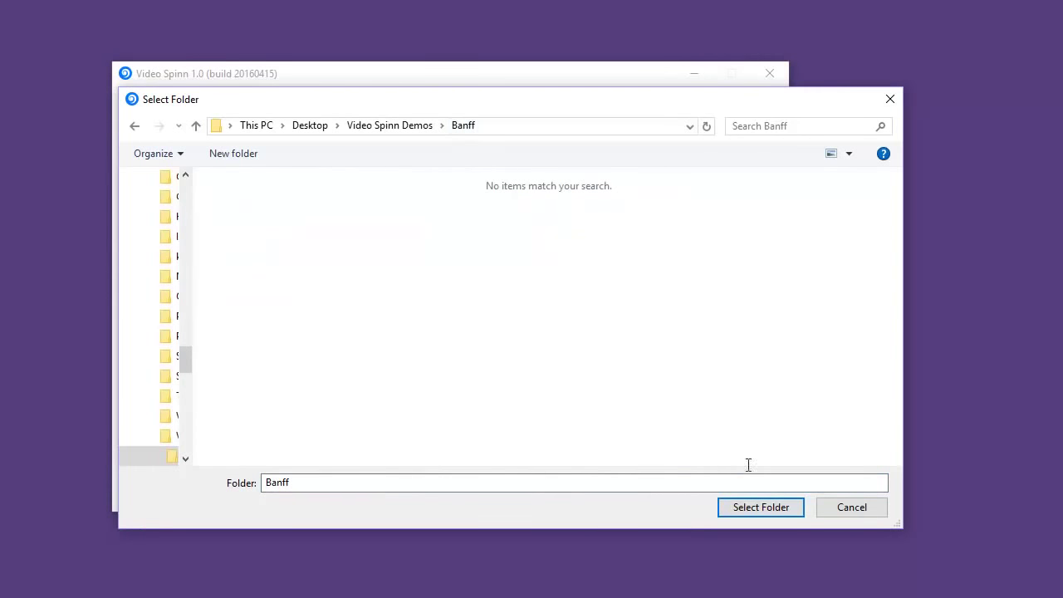
{"action": "left_click", "coordinate": [786, 513]}
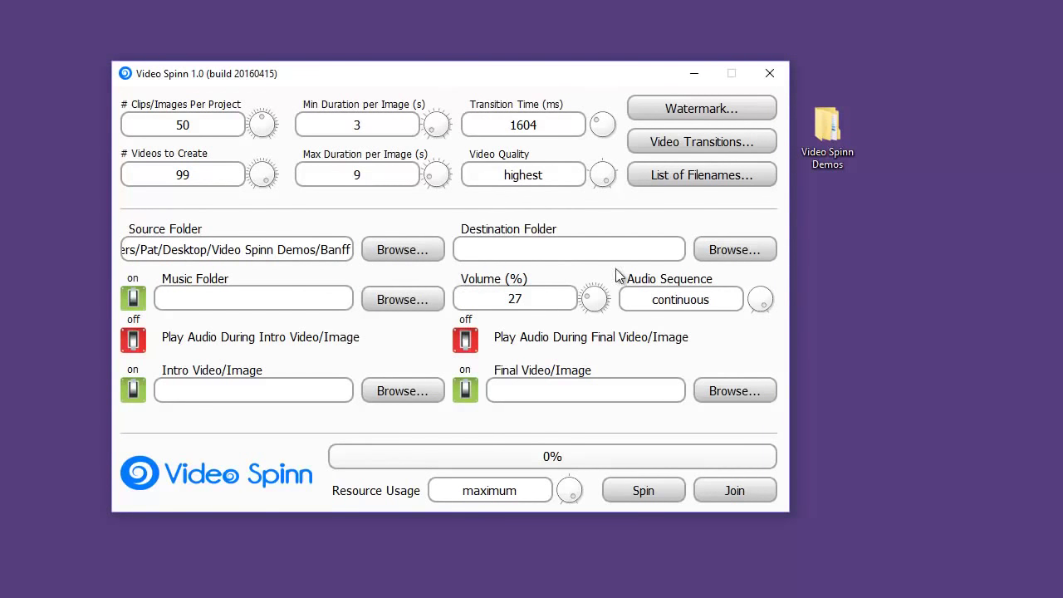
Set the Destination Folder to Video Spinn Demos.
{"action": "left_click", "coordinate": [726, 246]}
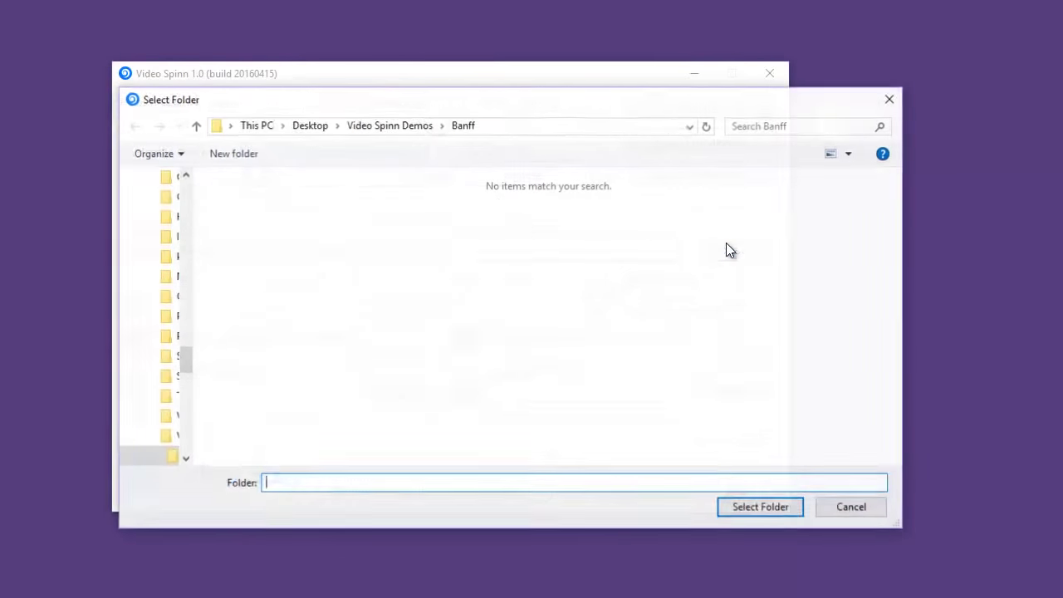
{"action": "left_click", "coordinate": [415, 125]}
{"action": "left_click", "coordinate": [761, 507]}
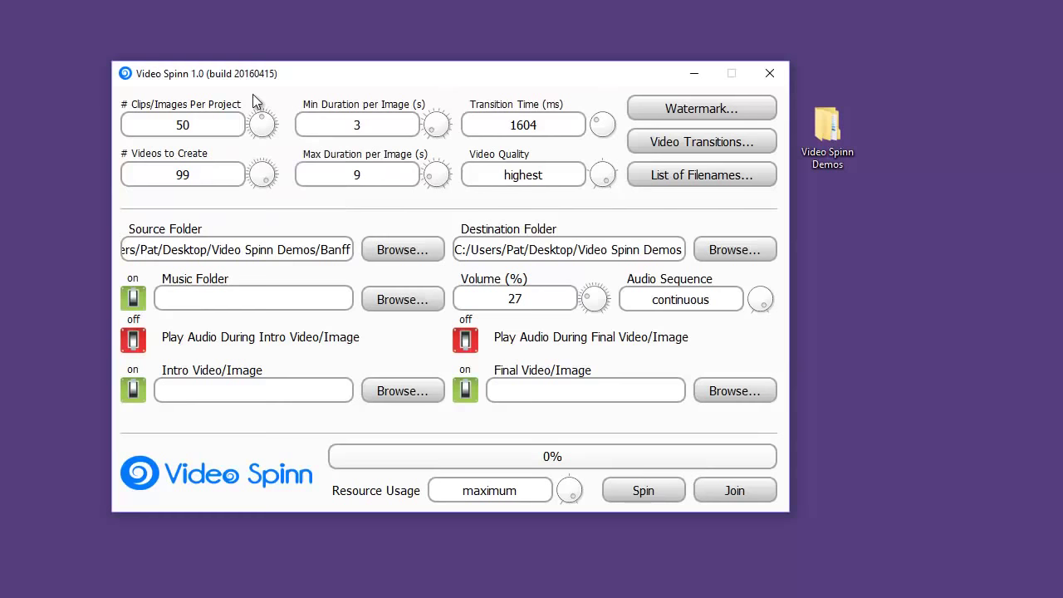
Set 6 clips/images per project and 5 videos to create.
{"action": "mouse_move", "coordinate": [261, 117]}
{"action": "left_mouse_down"}
{"action": "mouse_move", "coordinate": [252, 136]}
{"action": "mouse_move", "coordinate": [261, 119]}
{"action": "mouse_move", "coordinate": [268, 141]}
{"action": "mouse_move", "coordinate": [265, 119]}
{"action": "mouse_move", "coordinate": [257, 124]}
{"action": "mouse_move", "coordinate": [279, 109]}
{"action": "mouse_move", "coordinate": [275, 128]}
{"action": "mouse_move", "coordinate": [220, 124]}
{"action": "left_mouse_up"}
{"action": "double_click", "coordinate": [219, 125]}
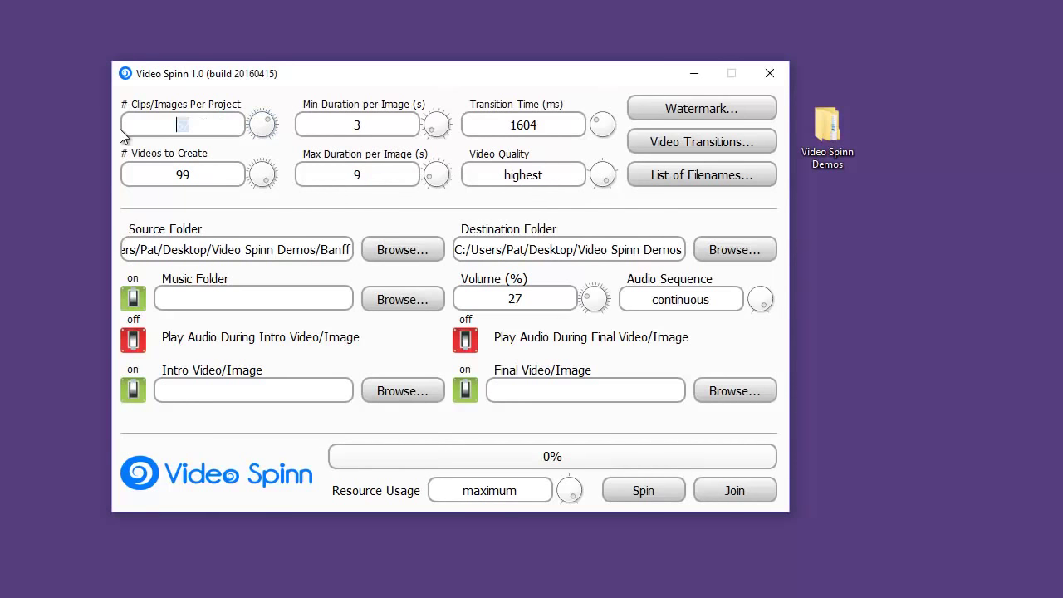
{"action": "type", "text": "6"}
{"action": "double_click", "coordinate": [218, 178]}
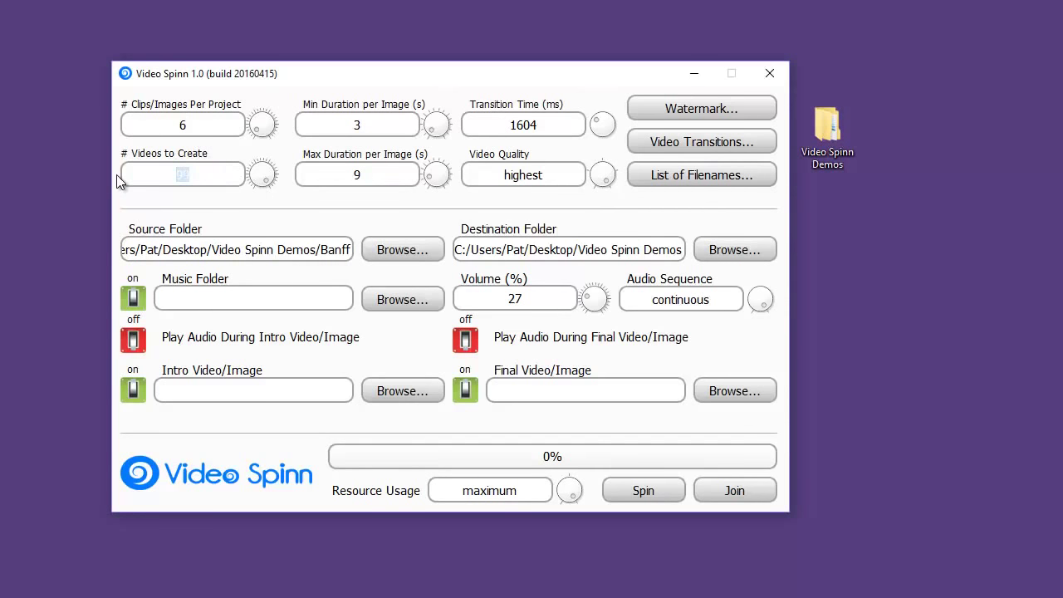
{"action": "type", "text": "5"}
Re-enter 6 images per video and set Max Duration per Image to 5 seconds.
{"action": "double_click", "coordinate": [184, 124]}
{"action": "type", "text": "6"}
{"action": "double_click", "coordinate": [317, 171]}
{"action": "type", "text": "6"}
{"action": "key", "text": "BackSpace"}
{"action": "type", "text": "3"}
{"action": "key", "text": "BackSpace"}
{"action": "type", "text": "5"}
Untick Slide from Top and Zoom from Center, and tick Fade to Black alongside Cross Dissolve.
{"action": "left_click", "coordinate": [713, 144]}
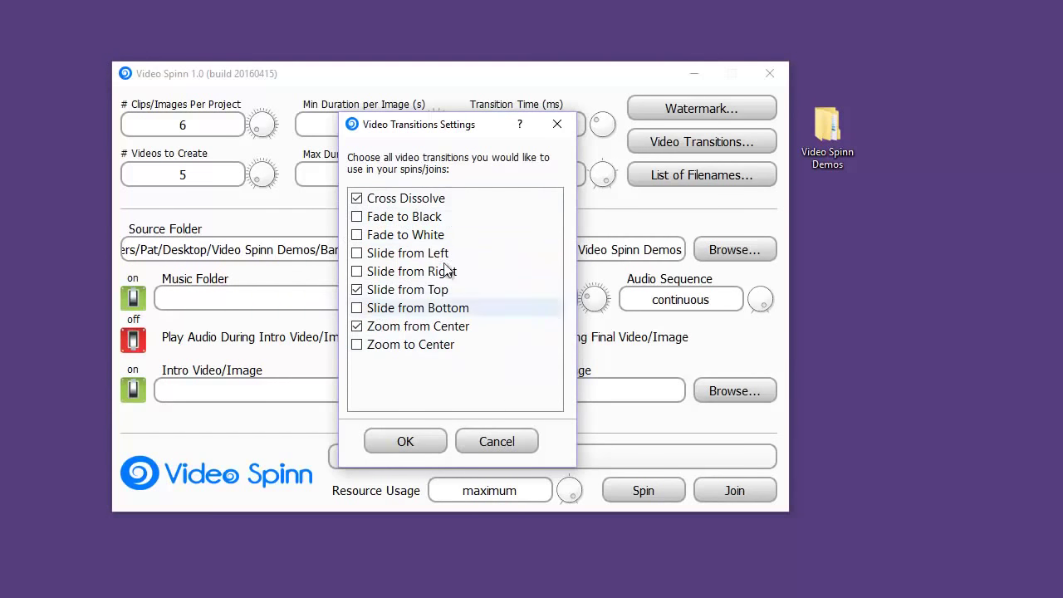
{"action": "left_click", "coordinate": [358, 290]}
{"action": "left_click", "coordinate": [357, 326]}
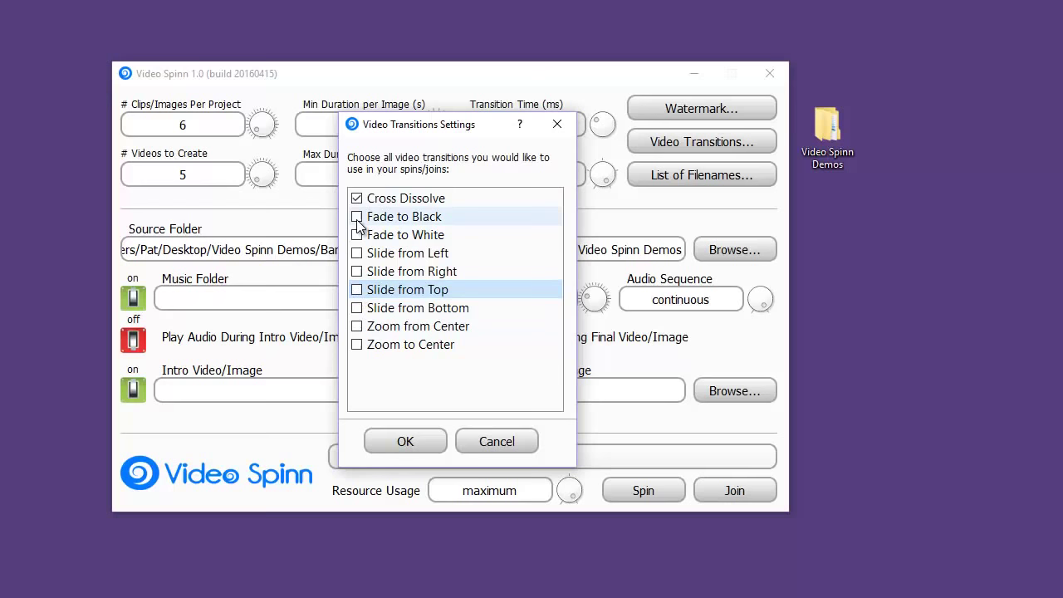
{"action": "left_click", "coordinate": [357, 218]}
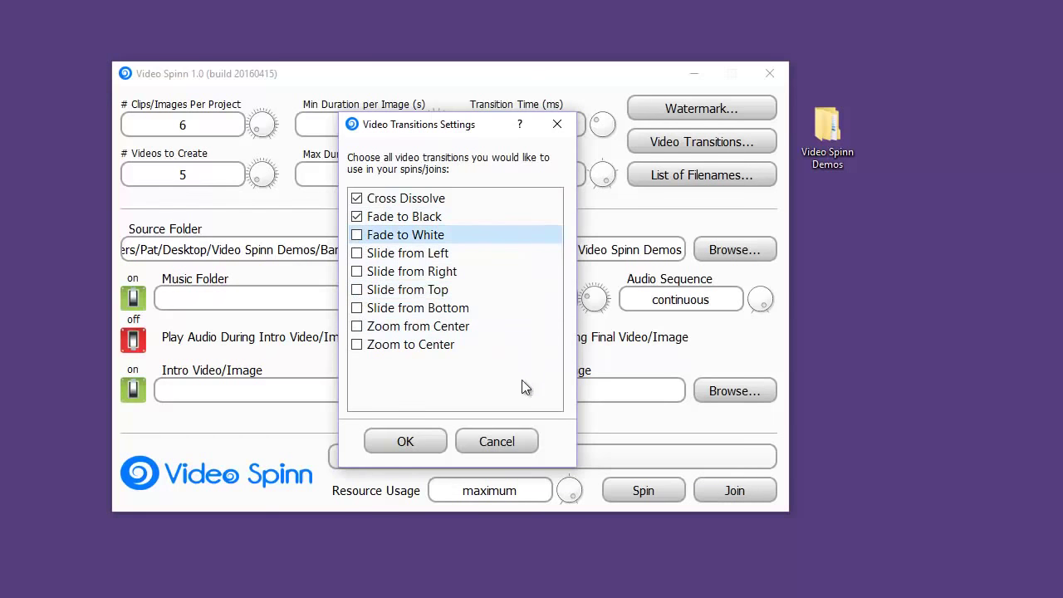
{"action": "left_click", "coordinate": [405, 441]}
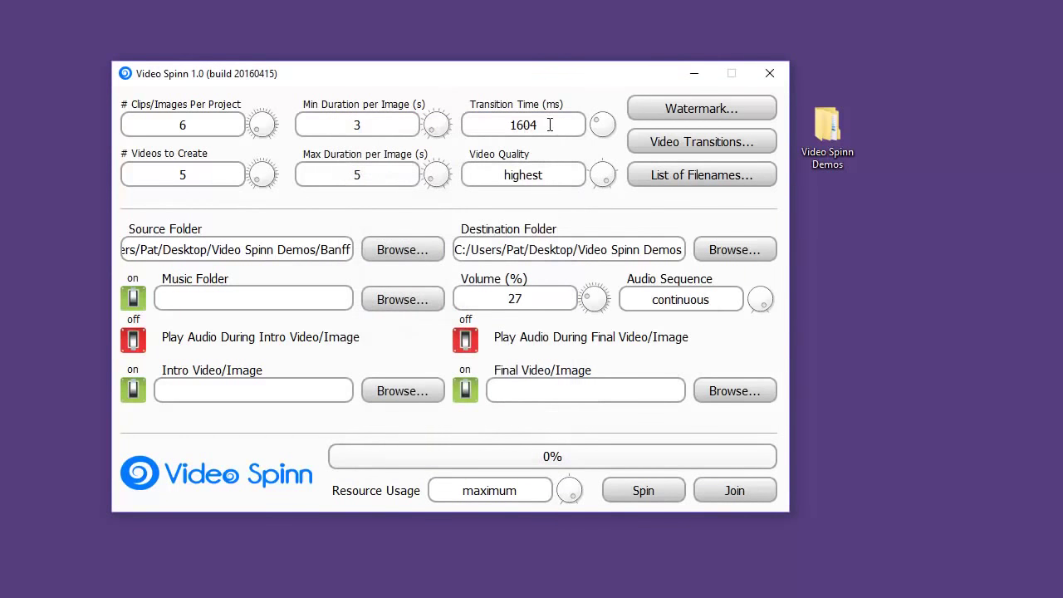
Set Transition Time to 500 ms and Video Quality to high.
{"action": "left_click_drag", "start_coordinate": [549, 125], "coordinate": [492, 126]}
{"action": "type", "text": "50"}
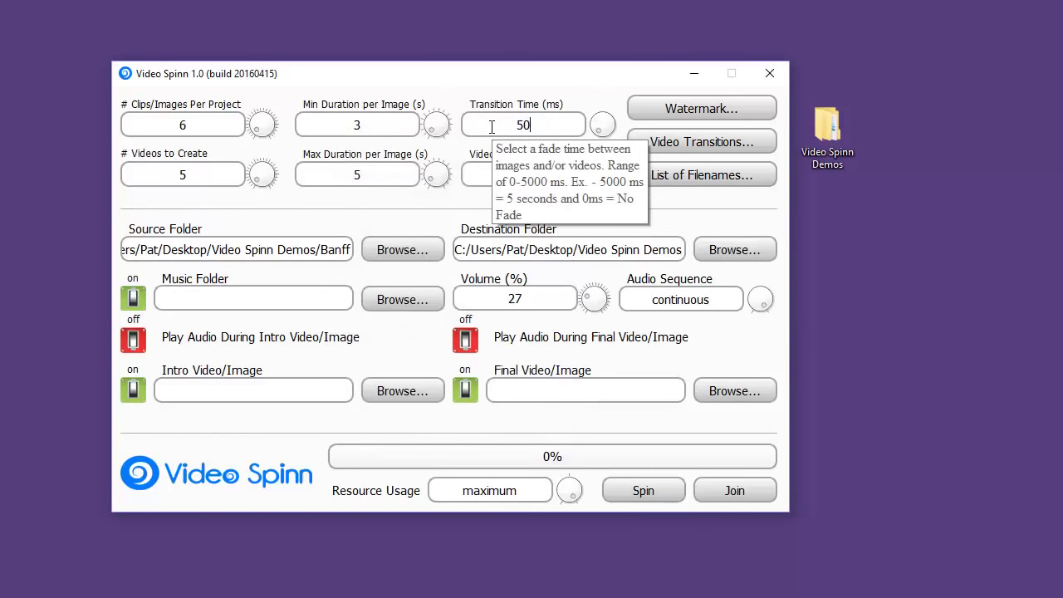
{"action": "type", "text": "0"}
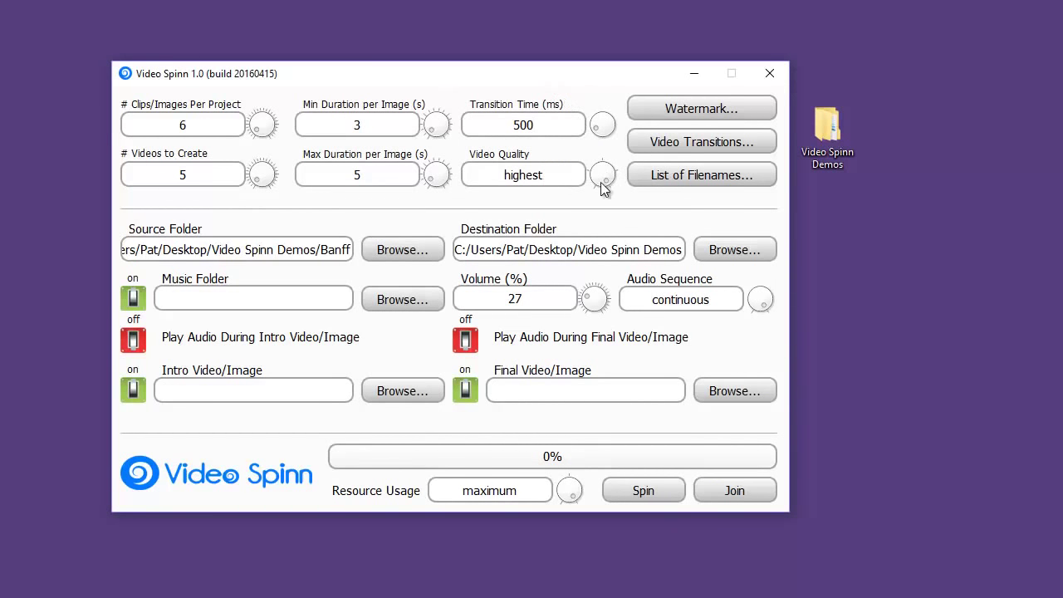
{"action": "mouse_move", "coordinate": [603, 176]}
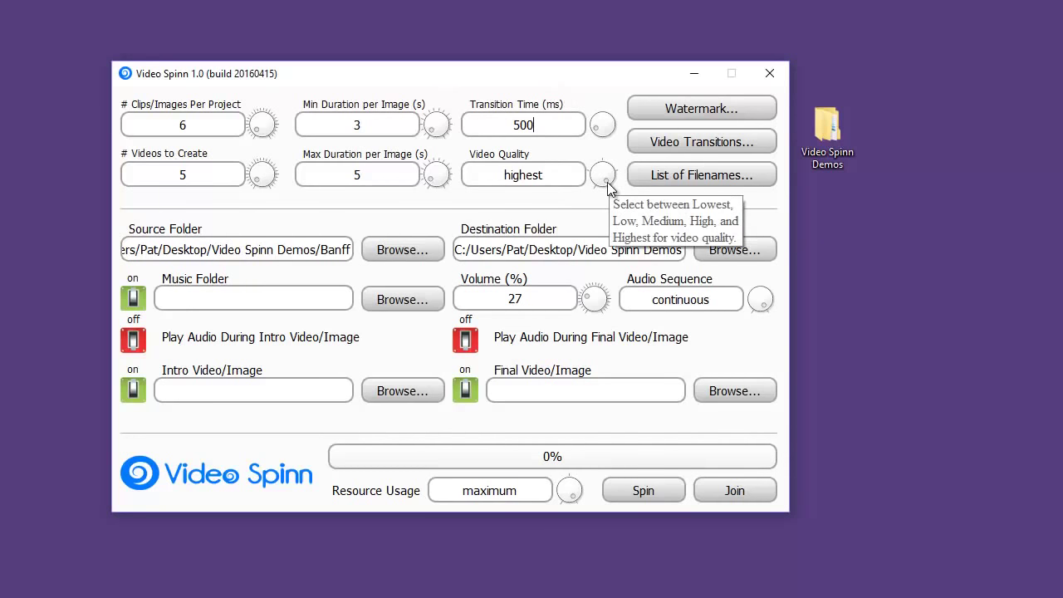
{"action": "left_click_drag", "start_coordinate": [608, 186], "coordinate": [611, 177]}
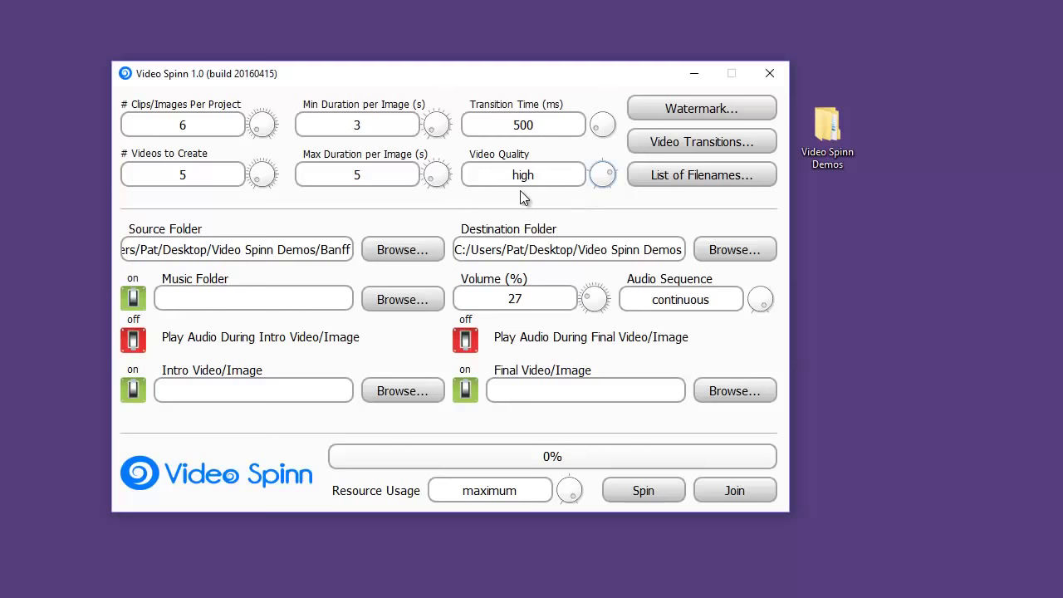
Enable the watermark using the Watermarks/Banff.png image.
{"action": "left_click", "coordinate": [725, 113]}
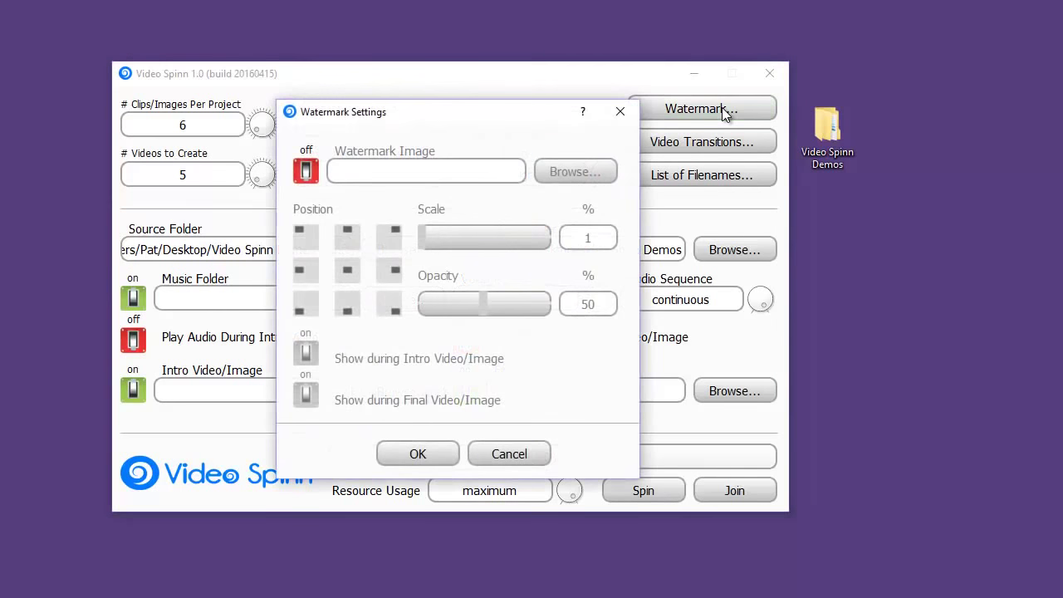
{"action": "left_click", "coordinate": [306, 171]}
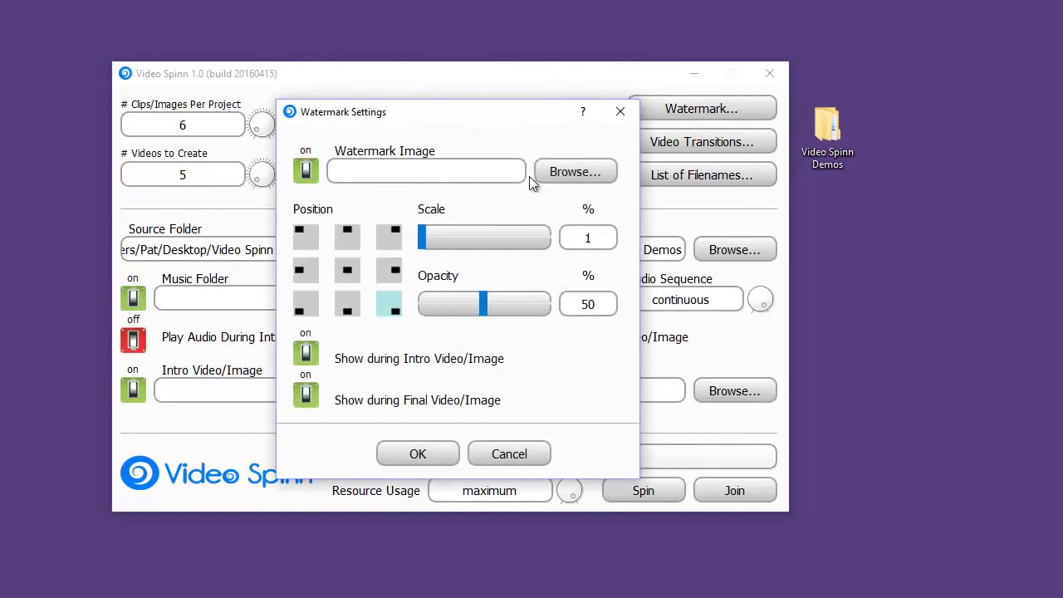
{"action": "left_click", "coordinate": [575, 172]}
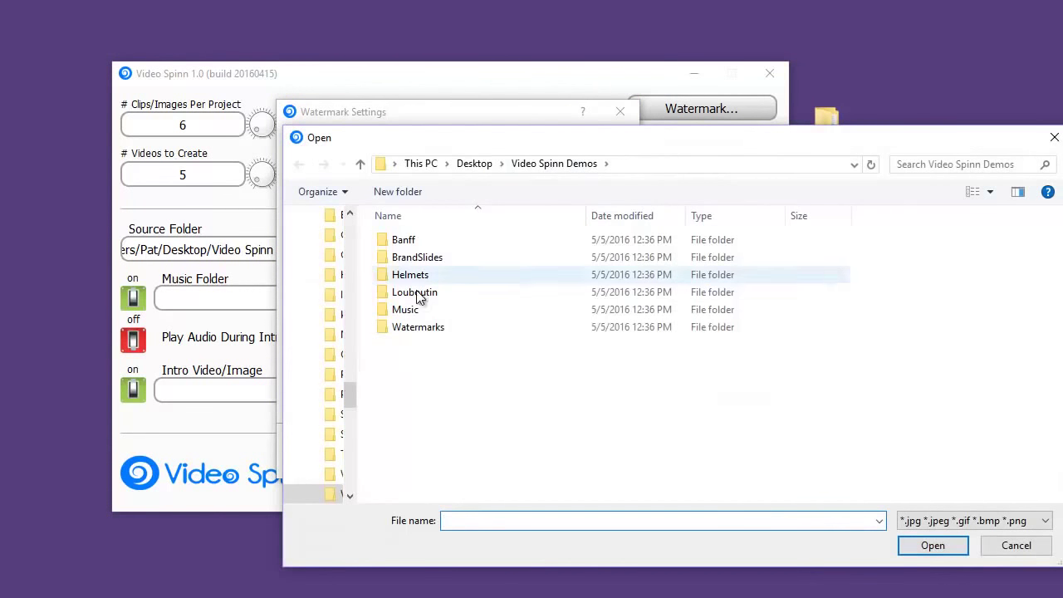
{"action": "double_click", "coordinate": [406, 328]}
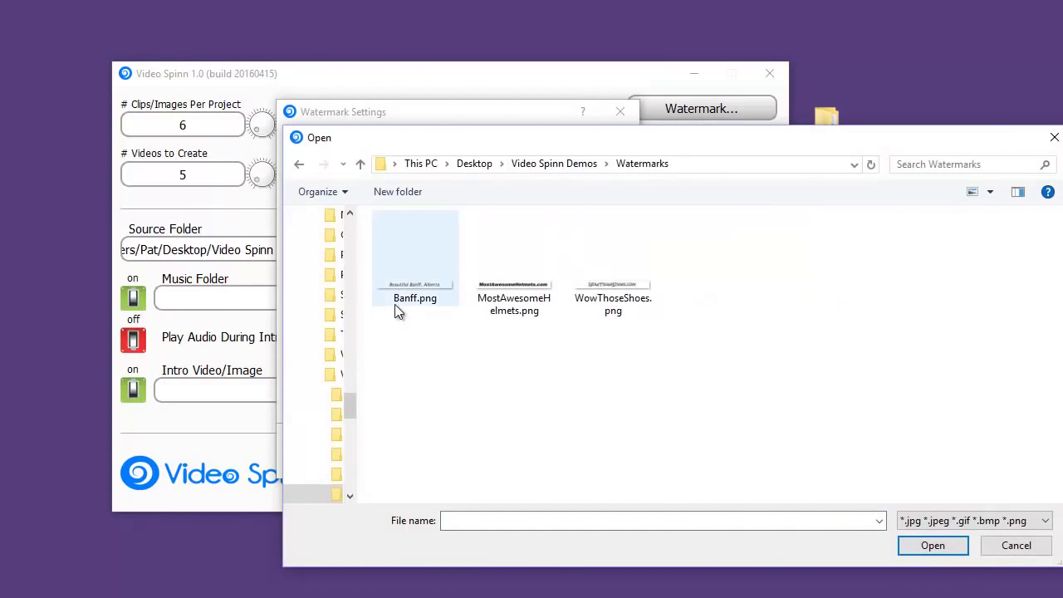
{"action": "double_click", "coordinate": [410, 284]}
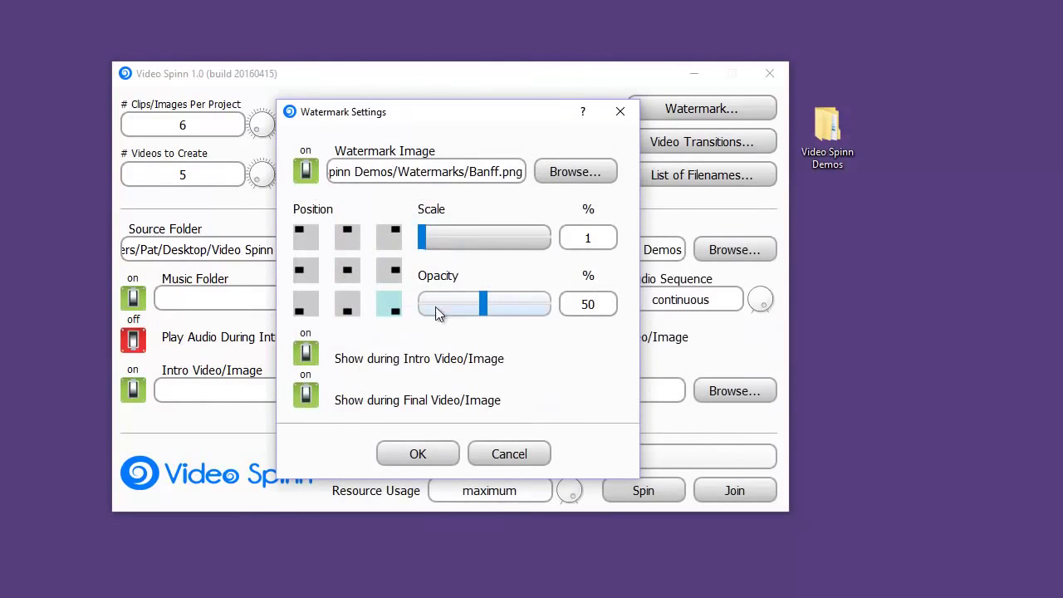
Place the watermark top-centre at scale 100, hidden in intro and final videos.
{"action": "left_click", "coordinate": [348, 240]}
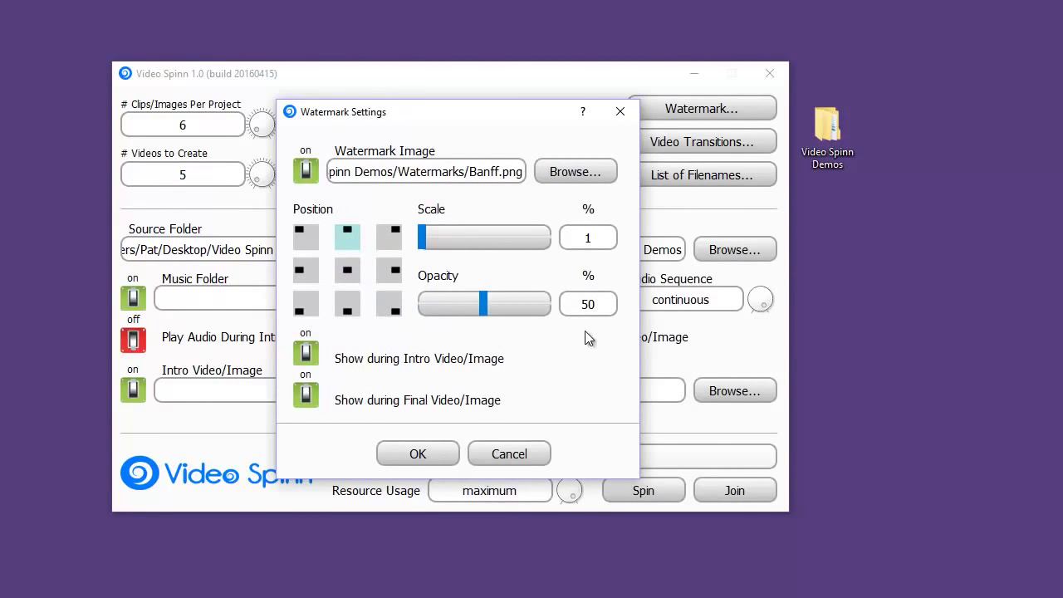
{"action": "mouse_move", "coordinate": [422, 238]}
{"action": "left_mouse_down"}
{"action": "mouse_move", "coordinate": [547, 238]}
{"action": "mouse_move", "coordinate": [612, 256]}
{"action": "left_mouse_up"}
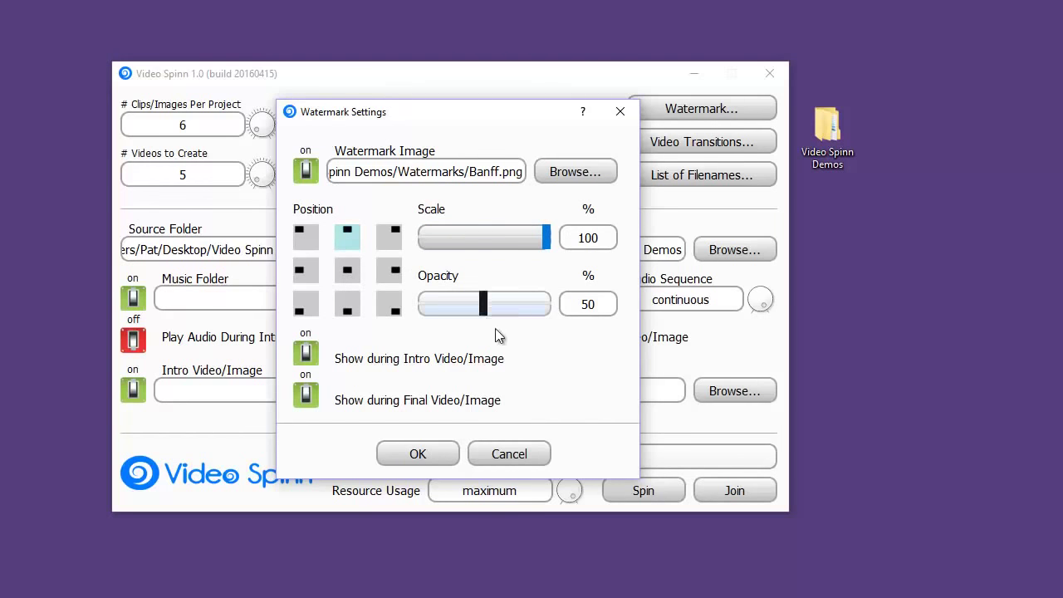
{"action": "left_click", "coordinate": [484, 305]}
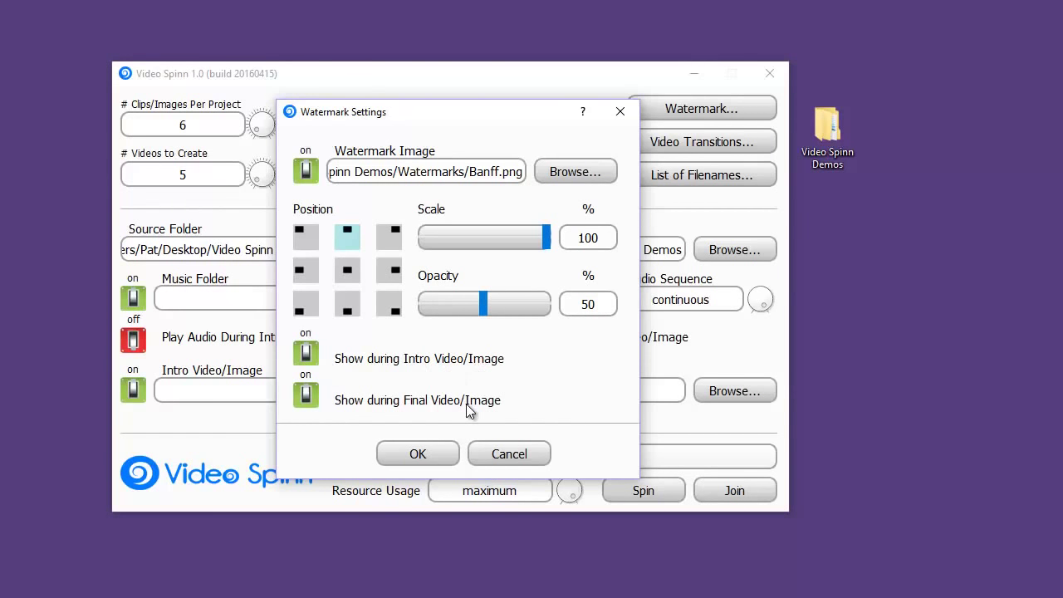
{"action": "left_click", "coordinate": [306, 355]}
{"action": "left_click", "coordinate": [306, 395]}
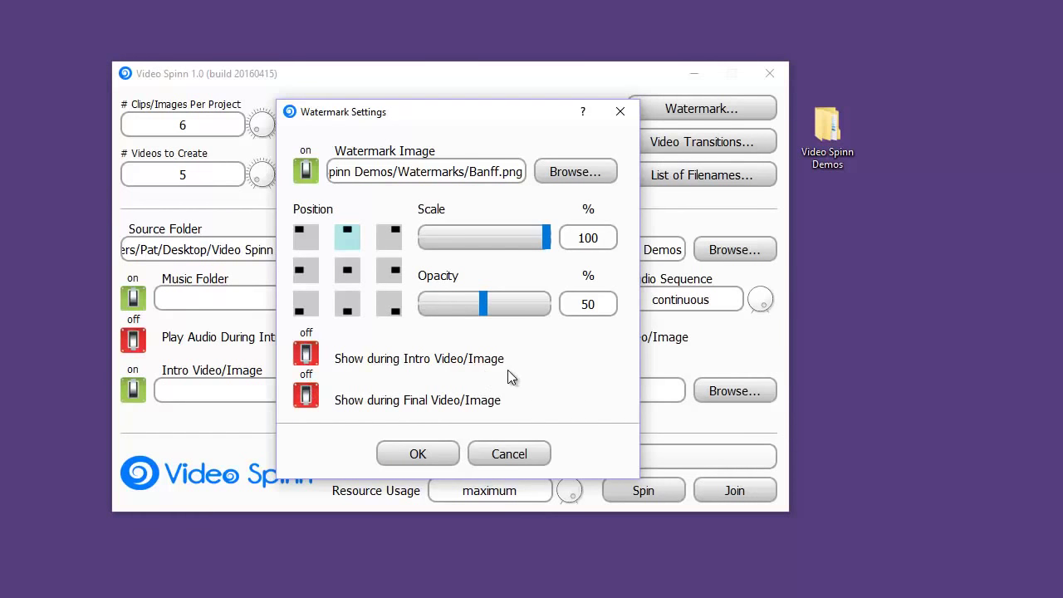
{"action": "left_click", "coordinate": [420, 455]}
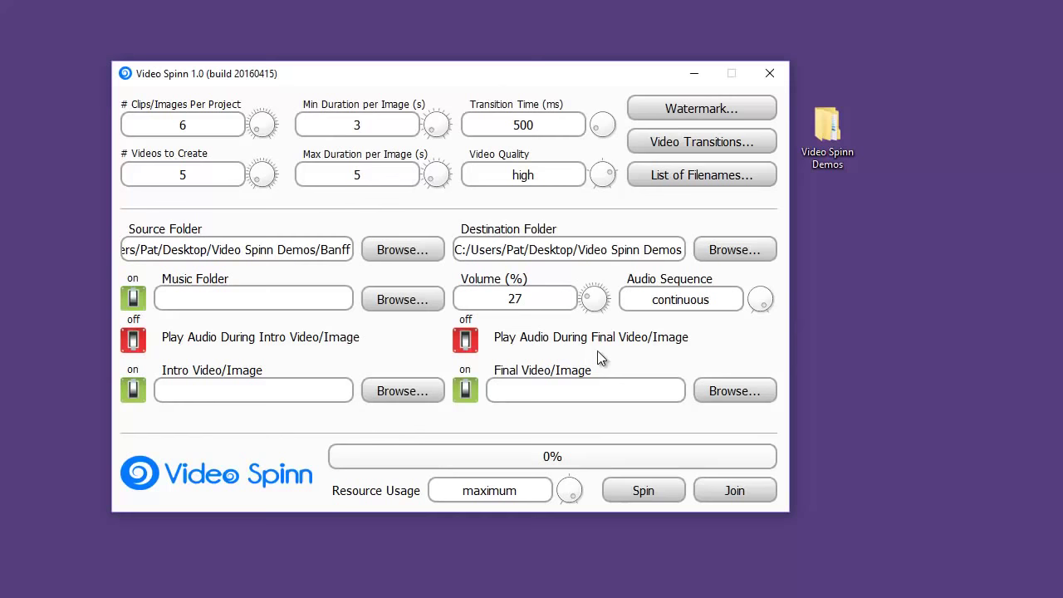
Choose the Music folder as the soundtrack source.
{"action": "left_click", "coordinate": [137, 301]}
{"action": "left_click", "coordinate": [389, 300]}
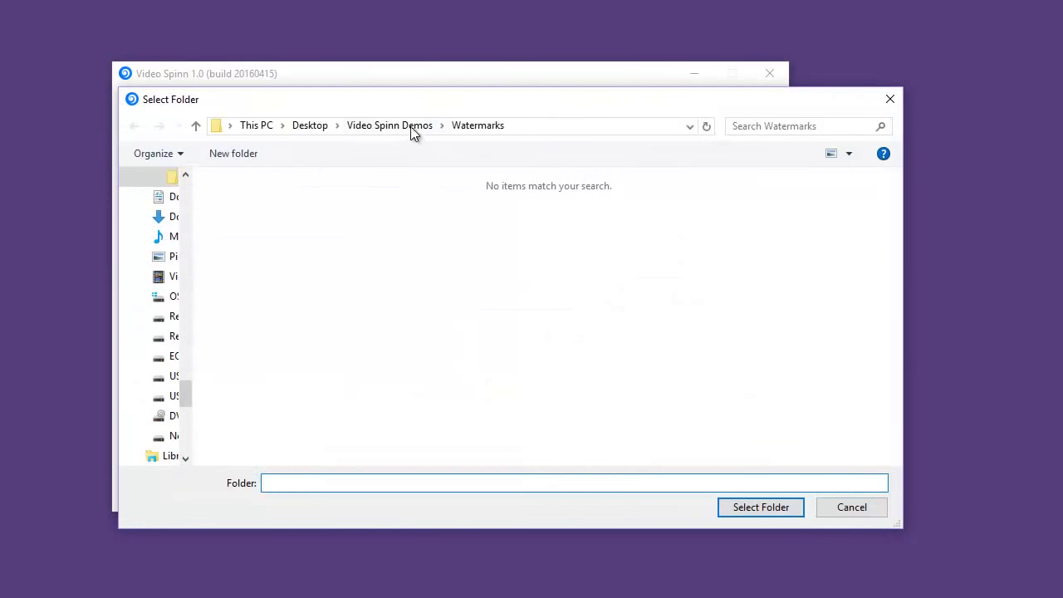
{"action": "left_click", "coordinate": [413, 133]}
{"action": "double_click", "coordinate": [255, 272]}
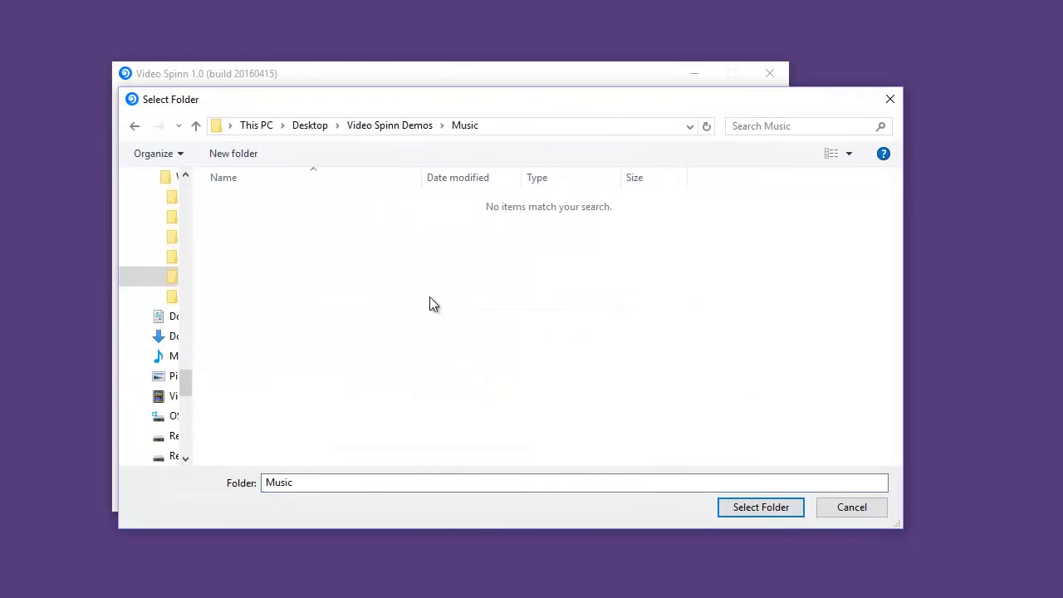
{"action": "left_click", "coordinate": [769, 507]}
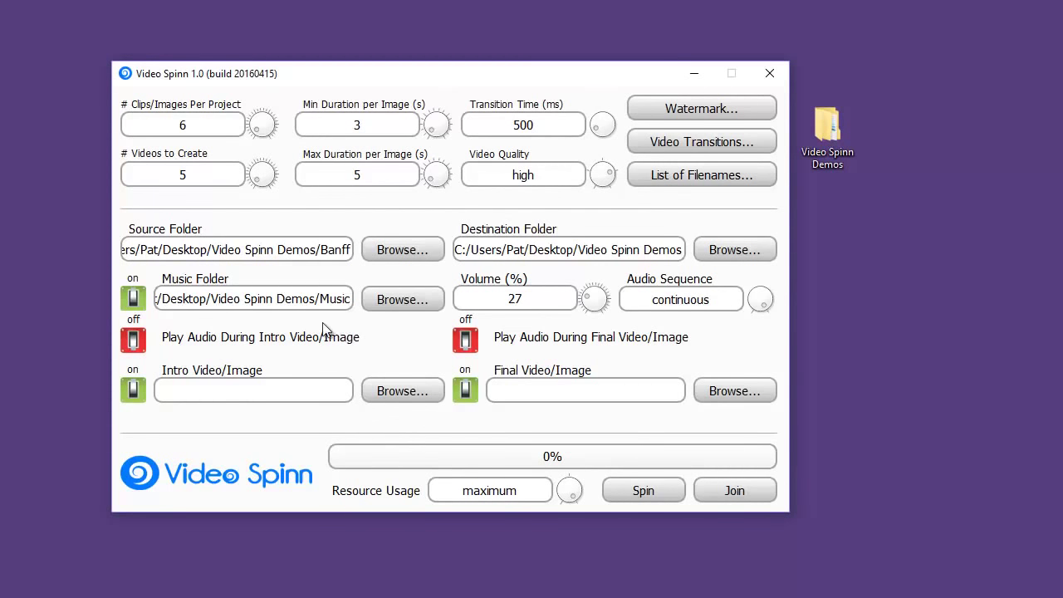
Set volume to 50%, audio sequence to random, and play audio during the intro.
{"action": "left_click_drag", "start_coordinate": [557, 301], "coordinate": [451, 299]}
{"action": "type", "text": "50"}
{"action": "left_click", "coordinate": [764, 299]}
{"action": "left_click", "coordinate": [134, 343]}
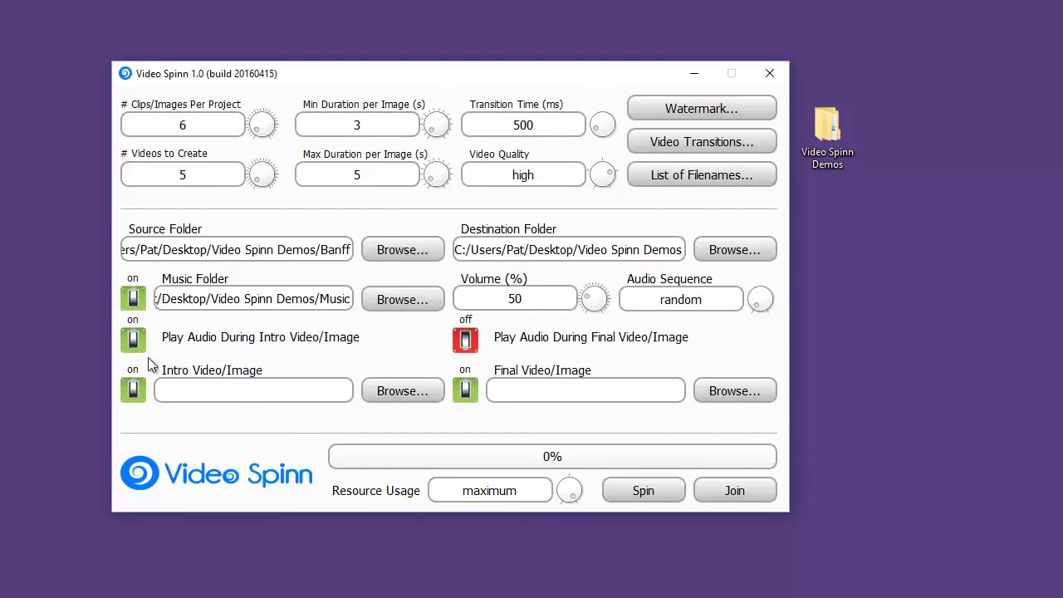
Enable audio during the final and use BrandSlides/Banff.jpg for intro and final images.
{"action": "left_click", "coordinate": [465, 343]}
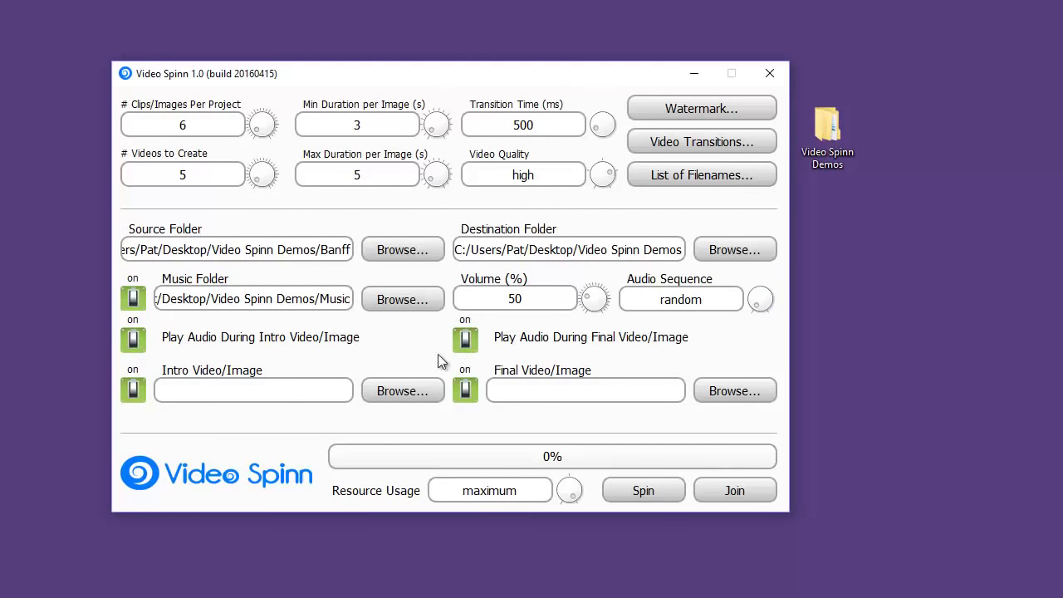
{"action": "left_click", "coordinate": [405, 393]}
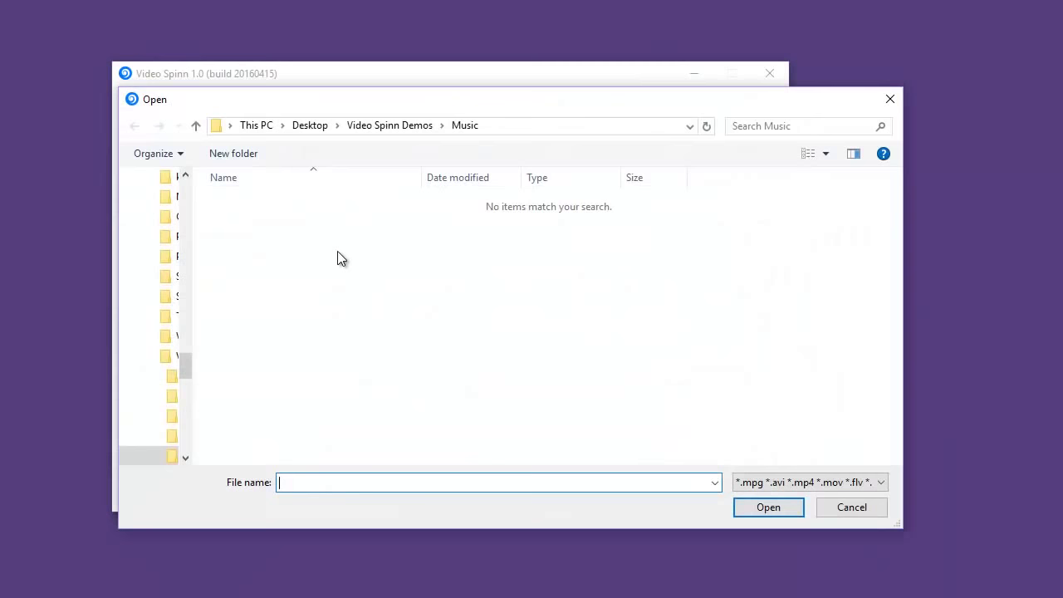
{"action": "left_click", "coordinate": [415, 127]}
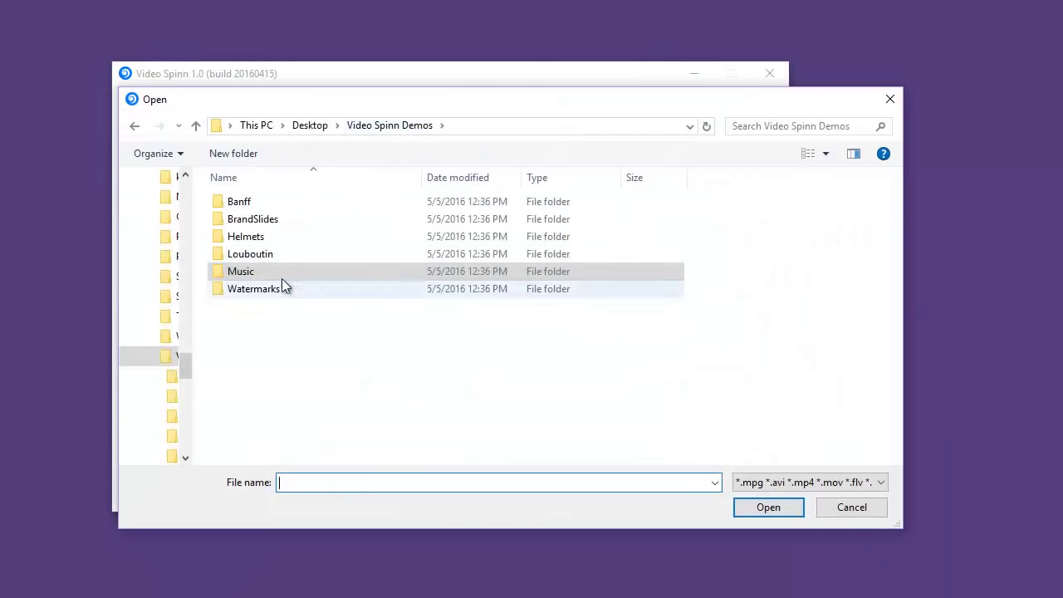
{"action": "double_click", "coordinate": [275, 218]}
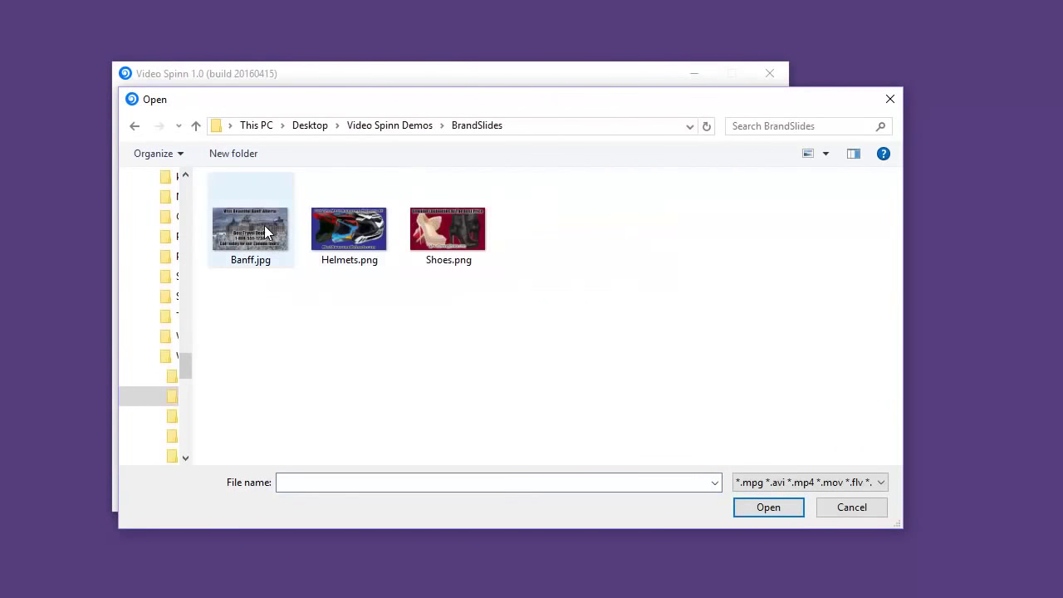
{"action": "left_click", "coordinate": [253, 234]}
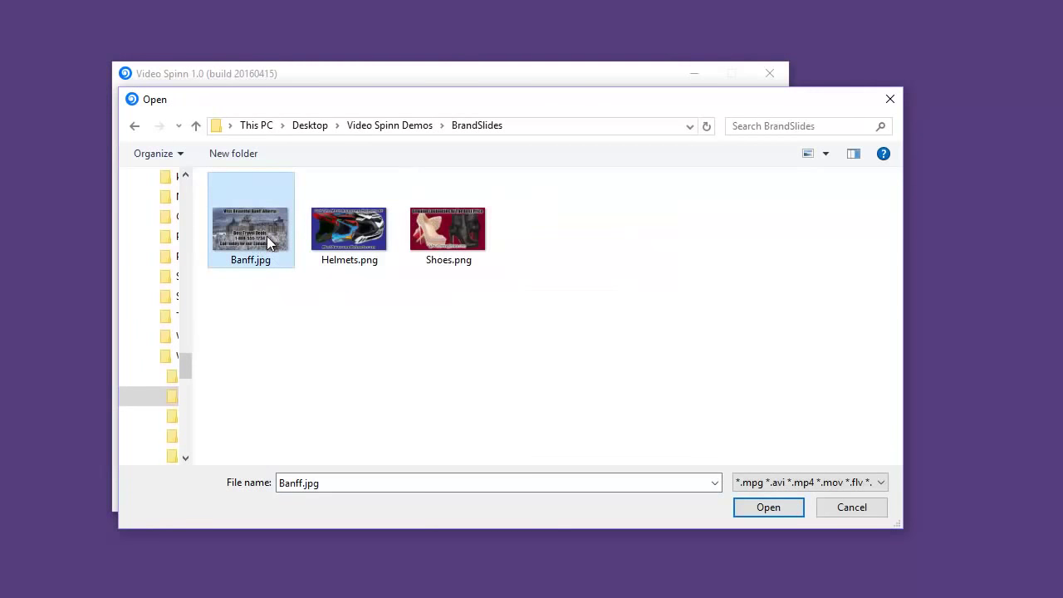
{"action": "double_click", "coordinate": [257, 234]}
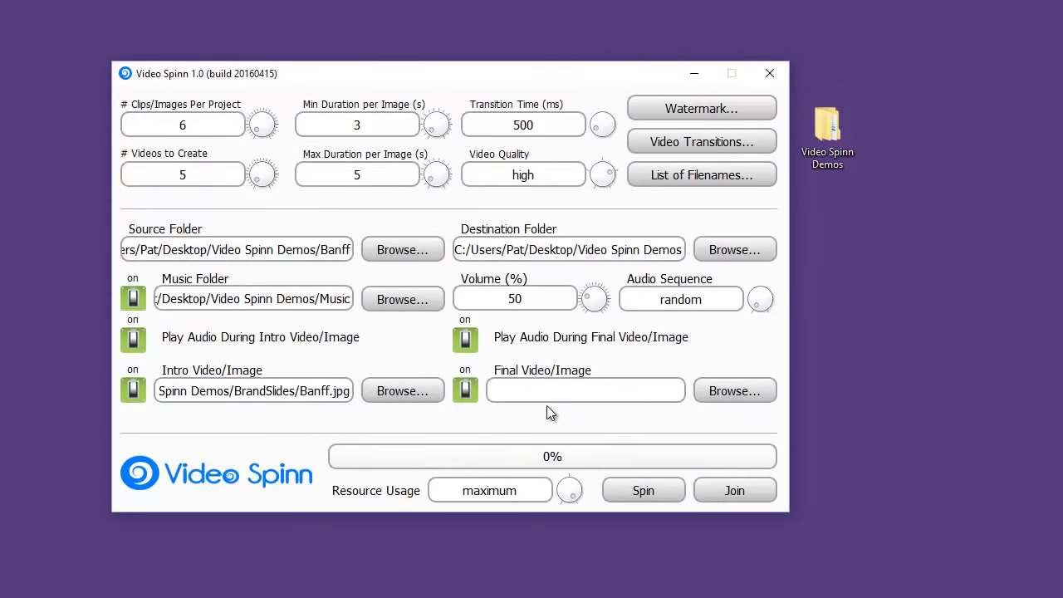
{"action": "left_click", "coordinate": [719, 390]}
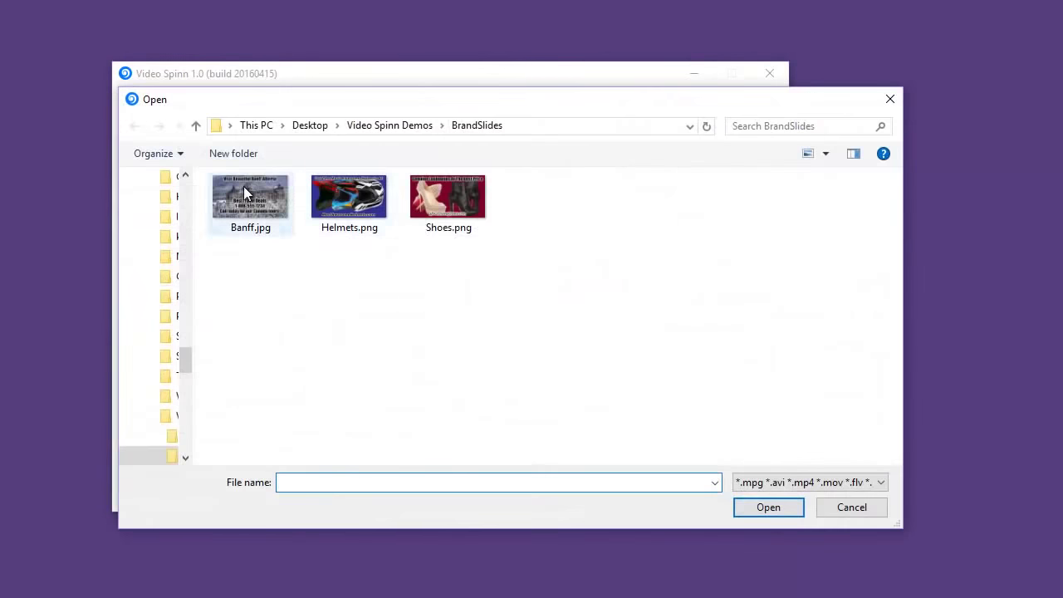
{"action": "double_click", "coordinate": [239, 187]}
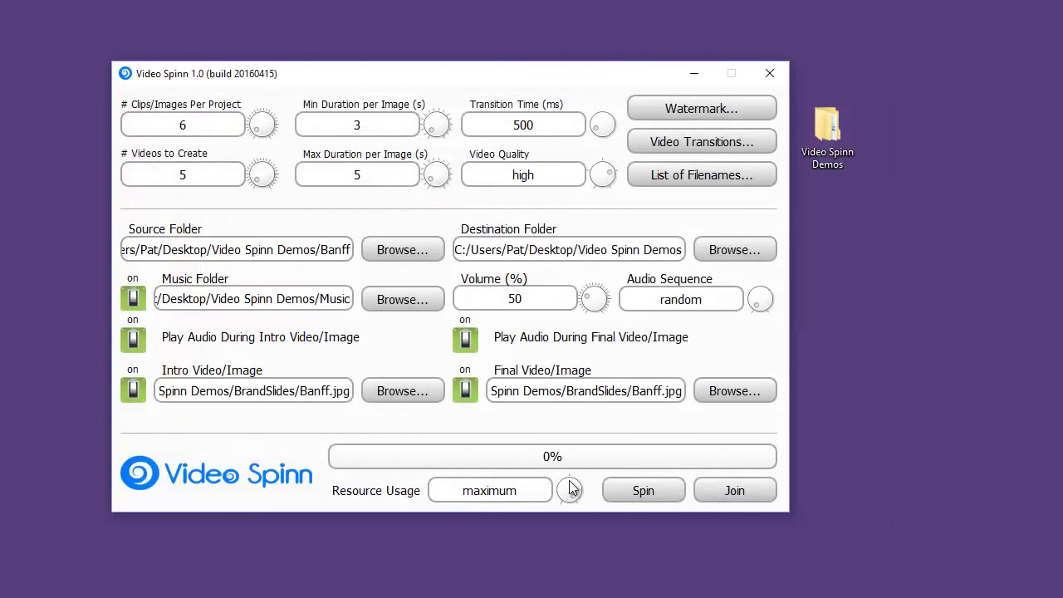
Replace keyword placeholders with Banff, Banff Alberta, Banff National Park, Canada Tours, Banff Hiking.
{"action": "left_click", "coordinate": [681, 174]}
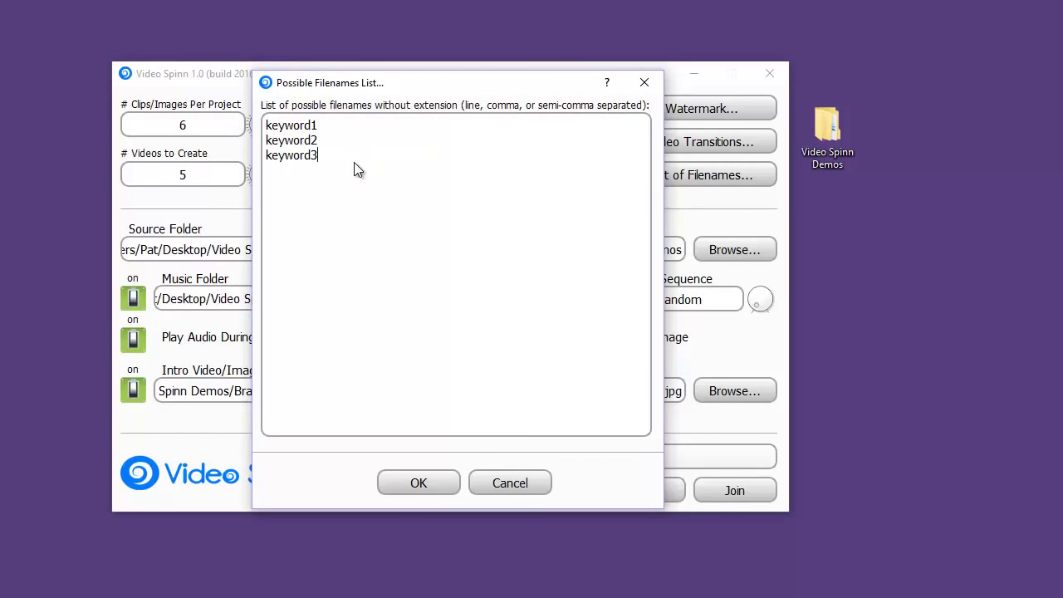
{"action": "left_click_drag", "start_coordinate": [362, 156], "coordinate": [266, 125]}
{"action": "type", "text": "B"}
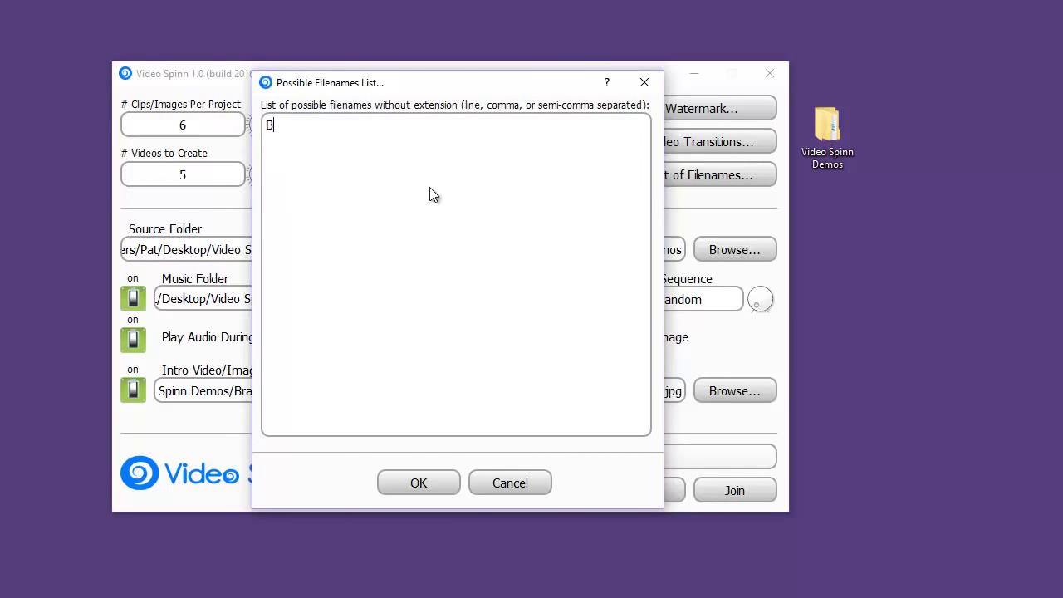
{"action": "type", "text": "anff "}
{"action": "type", "text": "B"}
{"action": "type", "text": "anff Albert"}
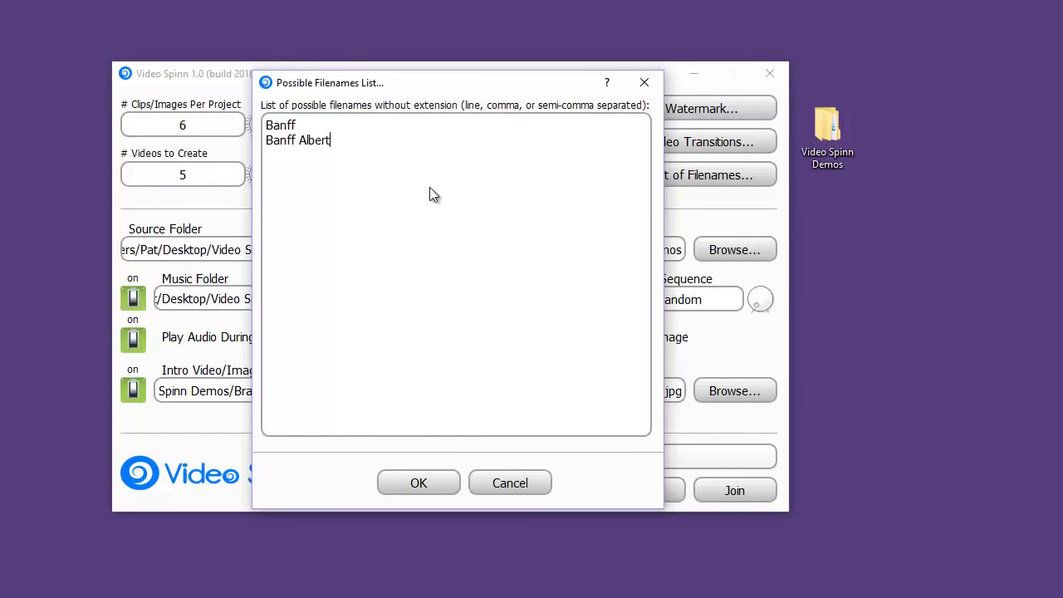
{"action": "type", "text": "a "}
{"action": "type", "text": "Ban"}
{"action": "type", "text": "ff National"}
{"action": "type", "text": " Park"}
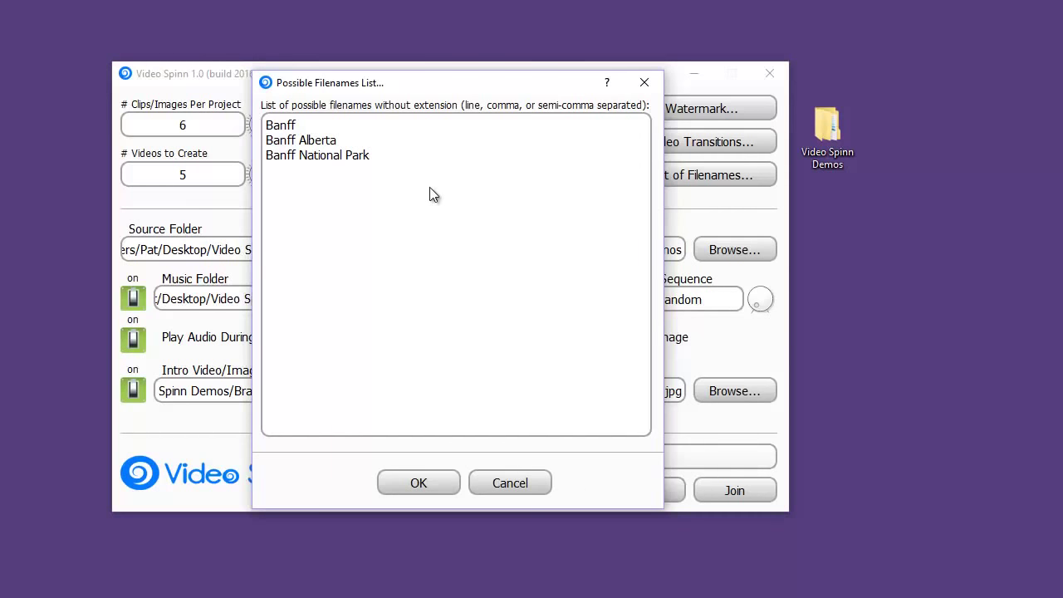
{"action": "key", "text": "Return"}
{"action": "type", "text": "Canada "}
{"action": "type", "text": "Tours "}
{"action": "type", "text": "Banff "}
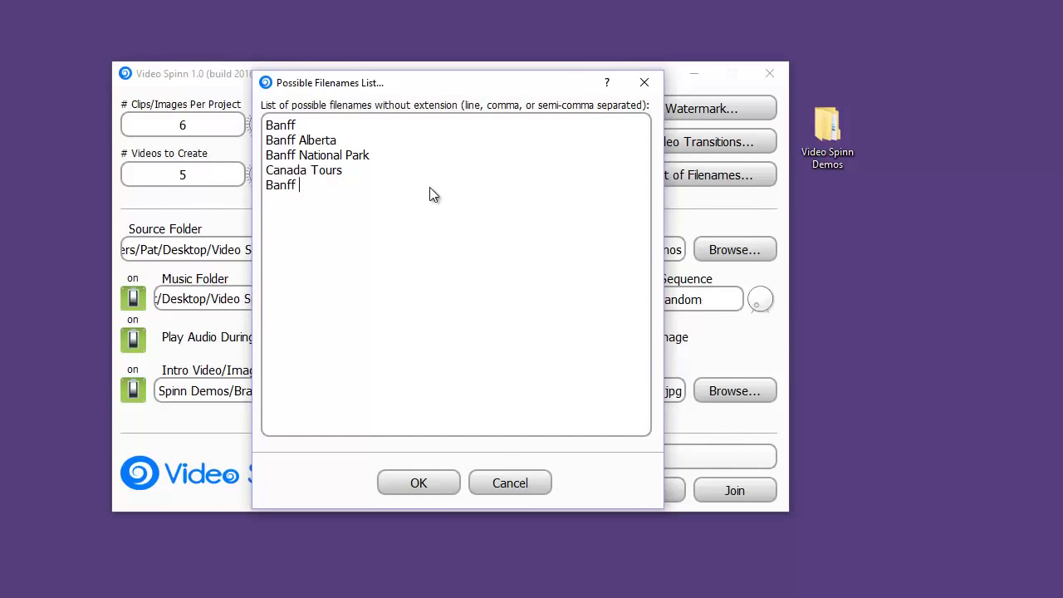
{"action": "type", "text": "Hiking"}
{"action": "left_click", "coordinate": [430, 487]}
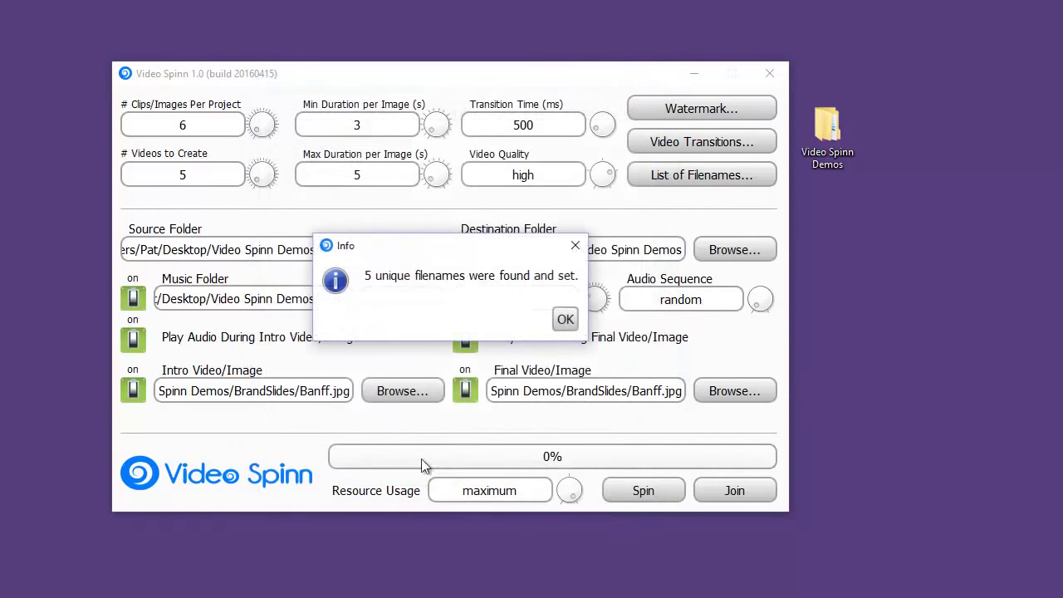
Dismiss the Info message and set Resource Usage back to high.
{"action": "left_click", "coordinate": [564, 320]}
{"action": "left_click", "coordinate": [571, 492]}
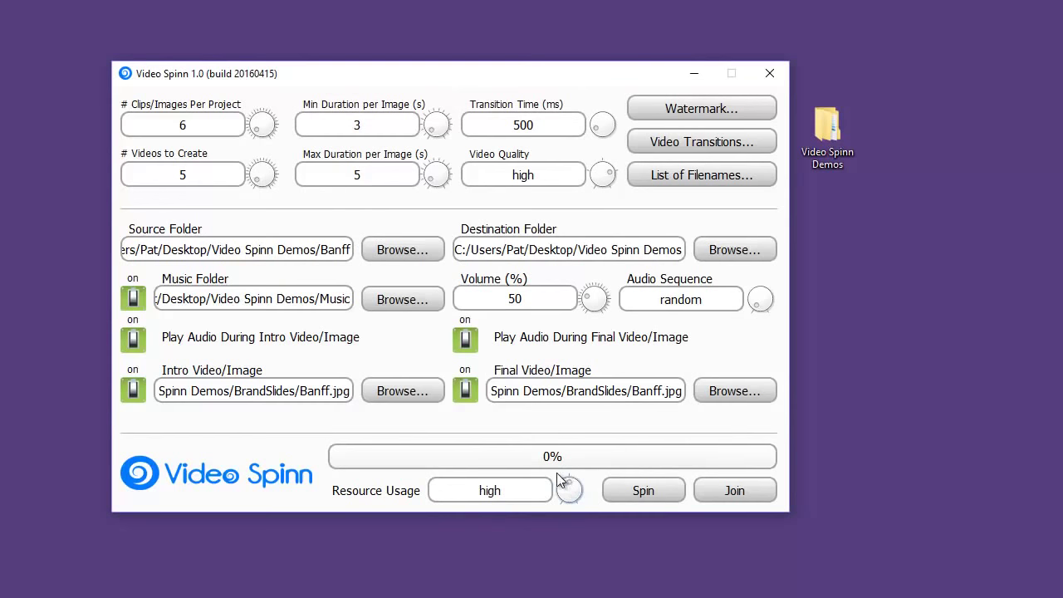
{"action": "mouse_move", "coordinate": [558, 479]}
{"action": "left_mouse_down"}
{"action": "mouse_move", "coordinate": [564, 511]}
{"action": "mouse_move", "coordinate": [575, 475]}
{"action": "mouse_move", "coordinate": [578, 503]}
{"action": "mouse_move", "coordinate": [571, 475]}
{"action": "mouse_move", "coordinate": [564, 508]}
{"action": "mouse_move", "coordinate": [574, 473]}
{"action": "mouse_move", "coordinate": [591, 496]}
{"action": "mouse_move", "coordinate": [573, 475]}
{"action": "left_mouse_up"}
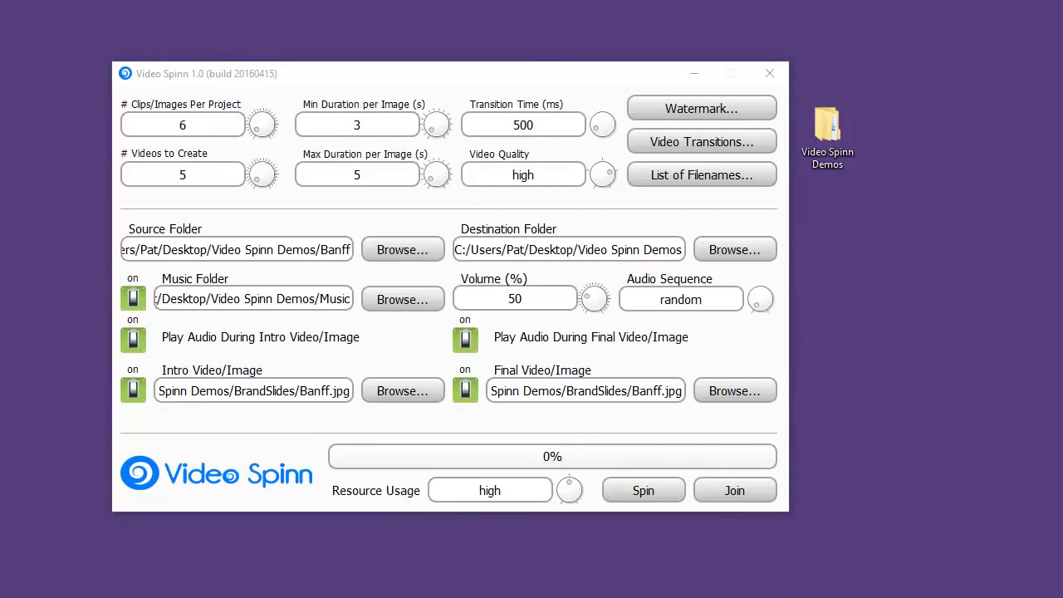
Move the Chrome window with the Google onscreen timer beside the Video Spinn window.
{"action": "left_click_drag", "start_coordinate": [928, 94], "coordinate": [895, 73]}
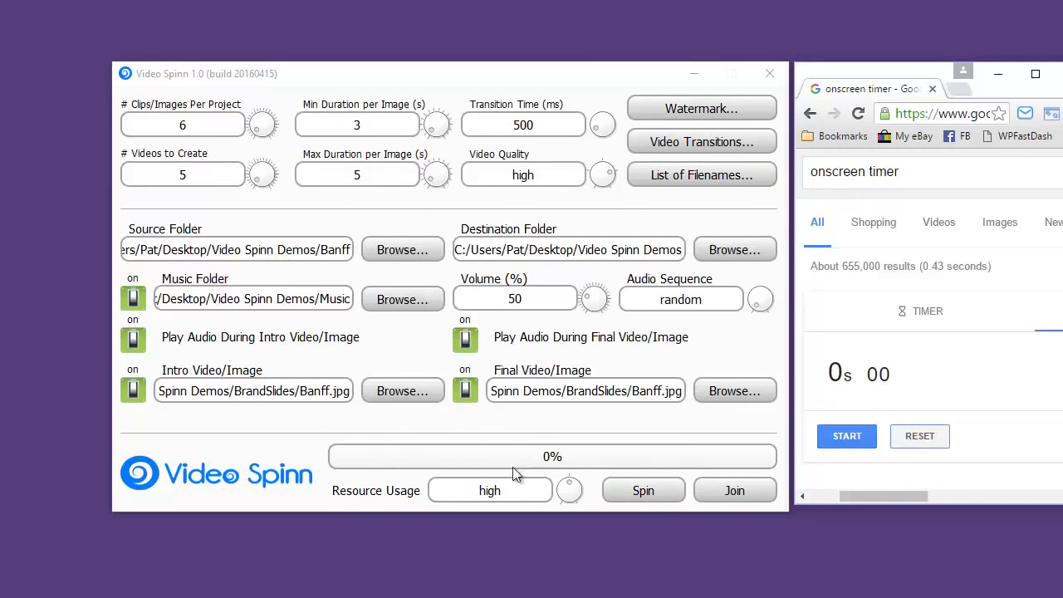
Spin the five videos and time the run on the Google stopwatch, stopping at 2:20.
{"action": "left_click", "coordinate": [654, 490]}
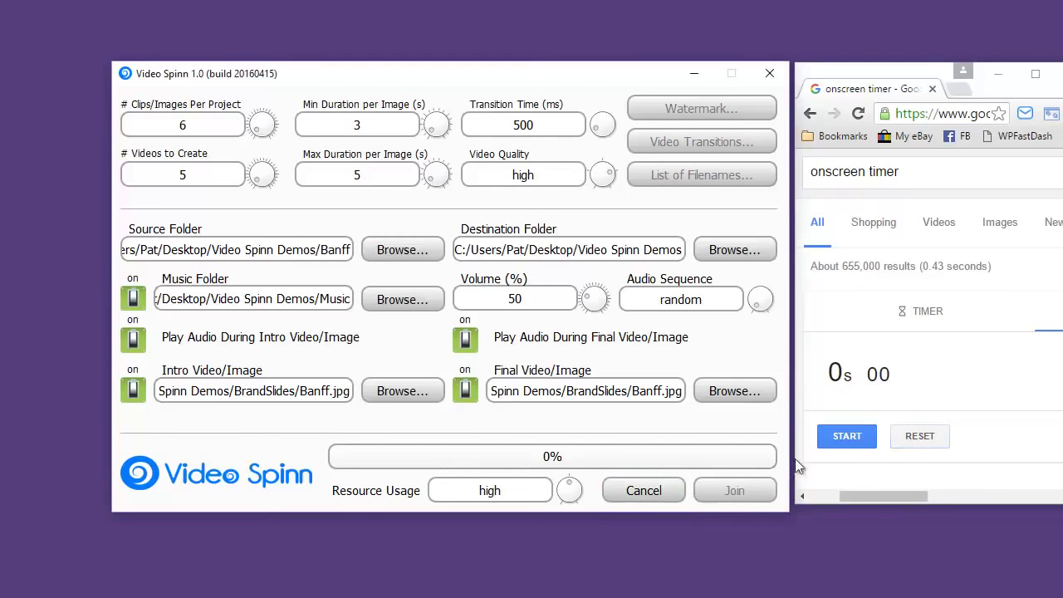
{"action": "left_click", "coordinate": [846, 438]}
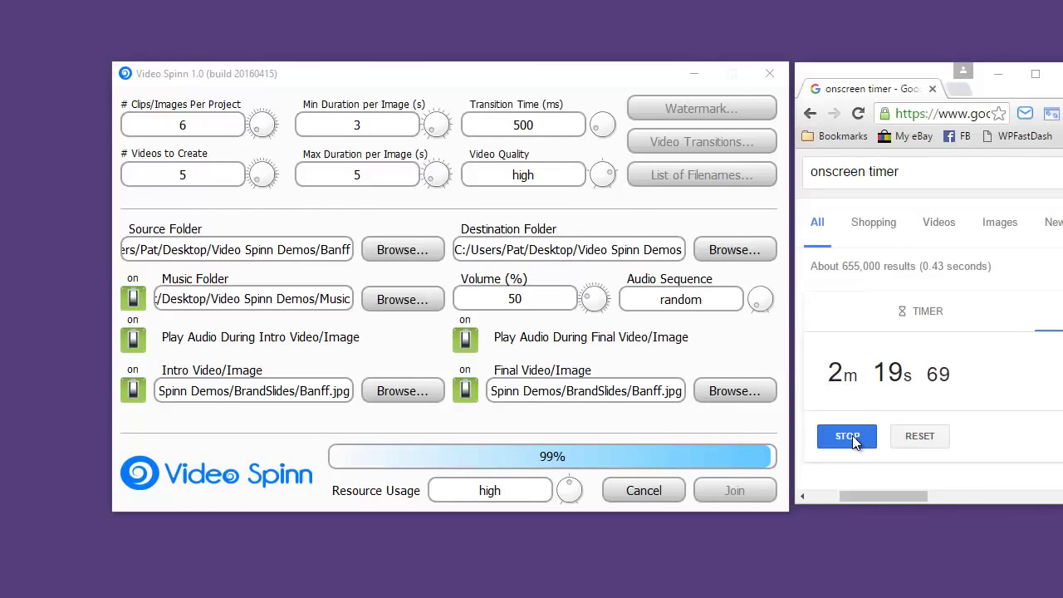
{"action": "left_click", "coordinate": [854, 440]}
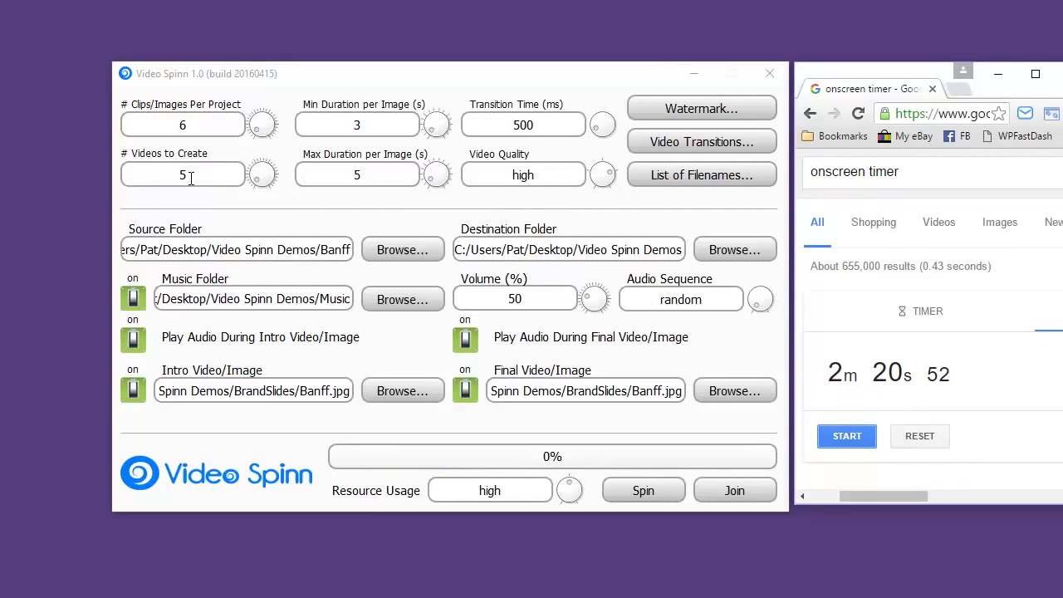
Review the five new MP4s in Video Spinn Demos and select Banff Hiking.mp4.
{"action": "left_click", "coordinate": [569, 490]}
{"action": "scroll", "coordinate": [570, 490], "scroll_direction": "up", "scroll_amount": 1}
{"action": "scroll", "coordinate": [570, 490], "scroll_direction": "down", "scroll_amount": 1}
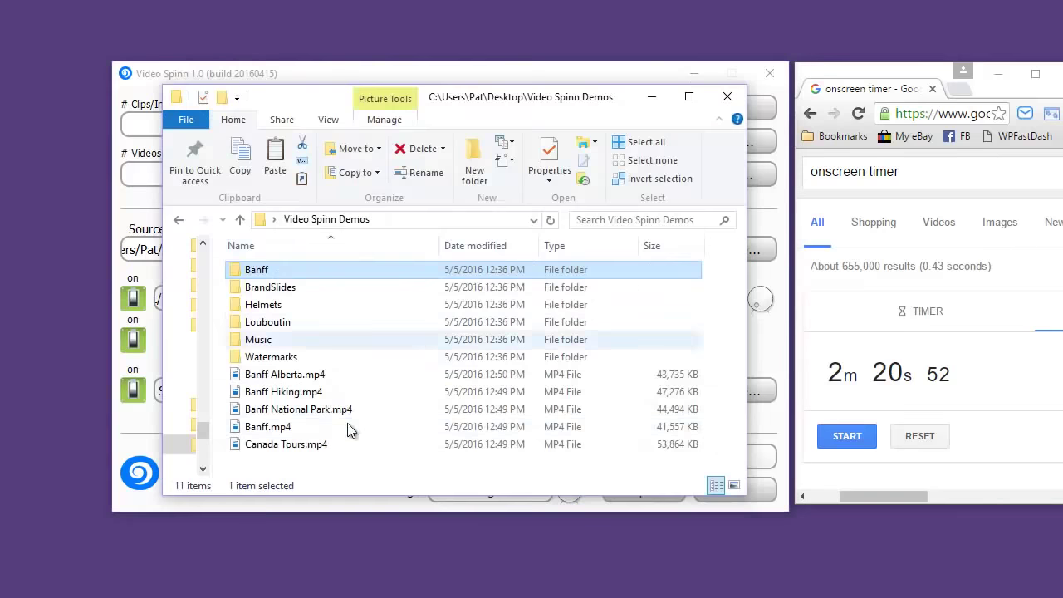
{"action": "left_click_drag", "start_coordinate": [280, 374], "coordinate": [336, 426]}
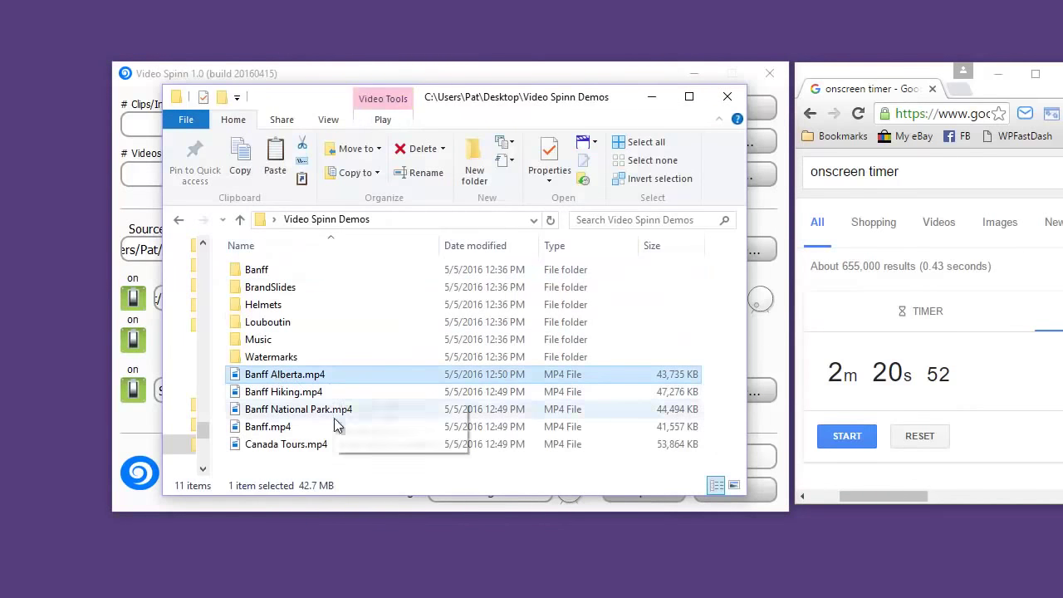
{"action": "left_click", "coordinate": [298, 445], "text": "shift"}
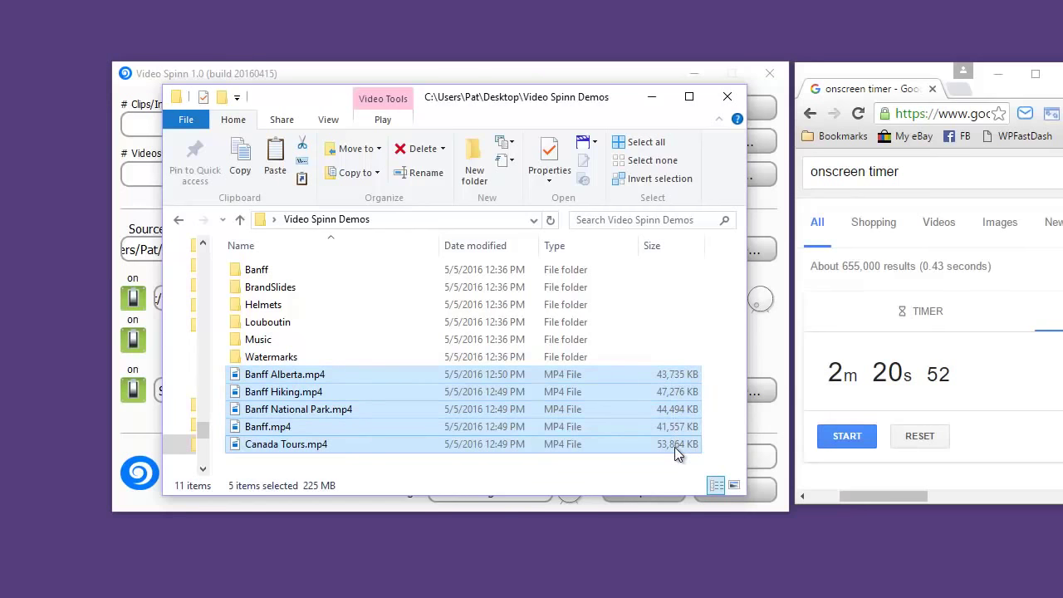
{"action": "left_click", "coordinate": [359, 353]}
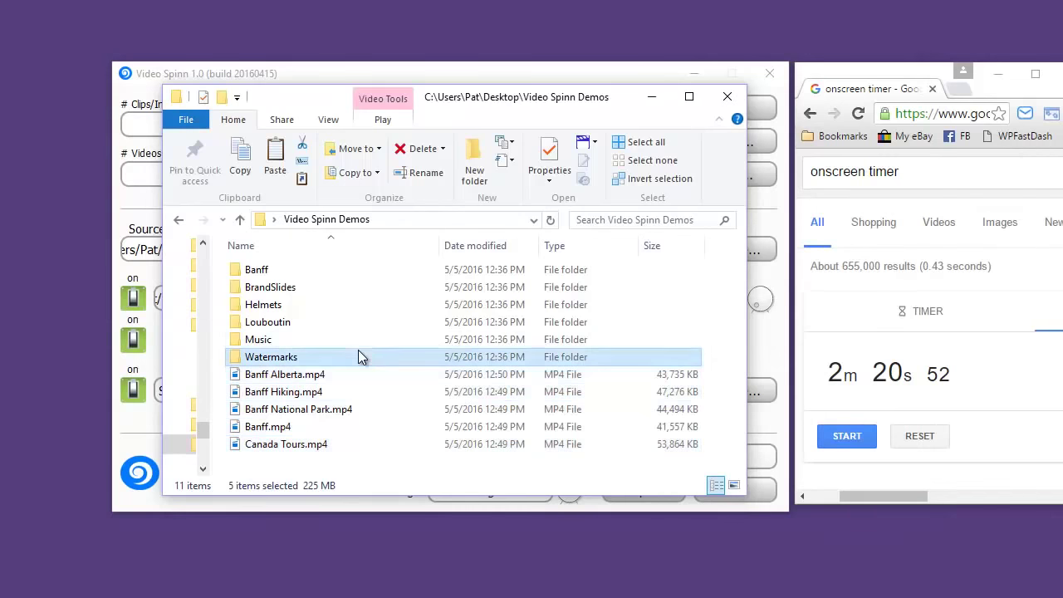
{"action": "left_click", "coordinate": [283, 398]}
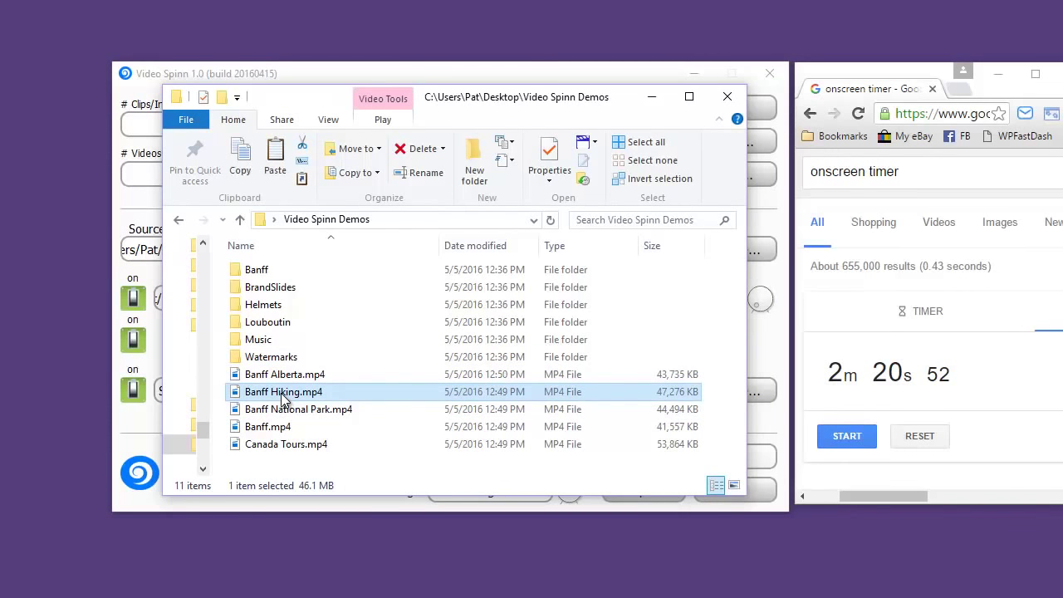
Open Banff Hiking.mp4 in Movies & TV and start playback.
{"action": "double_click", "coordinate": [283, 398]}
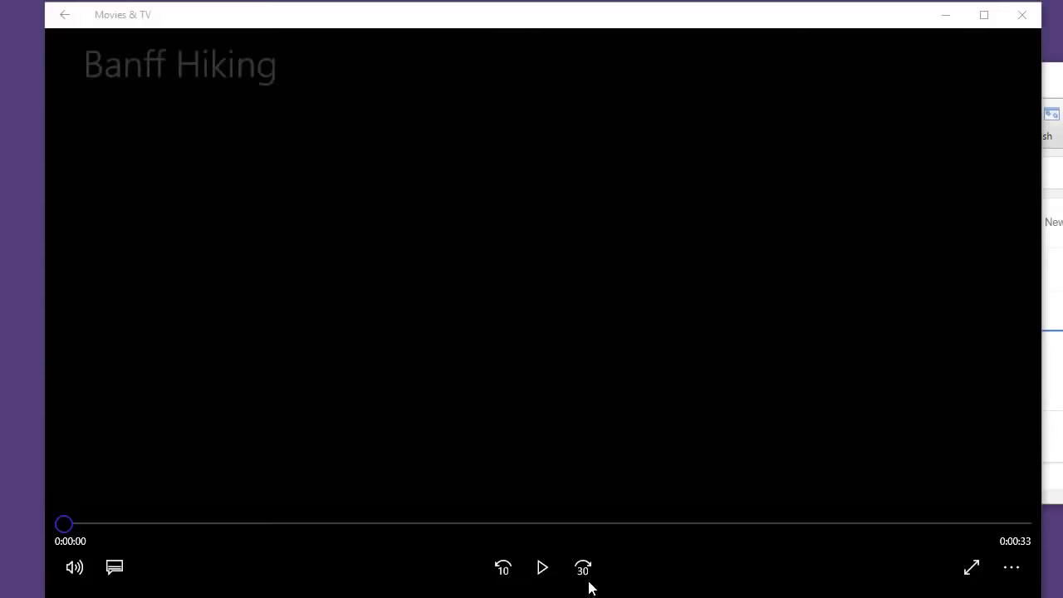
{"action": "left_click", "coordinate": [544, 569]}
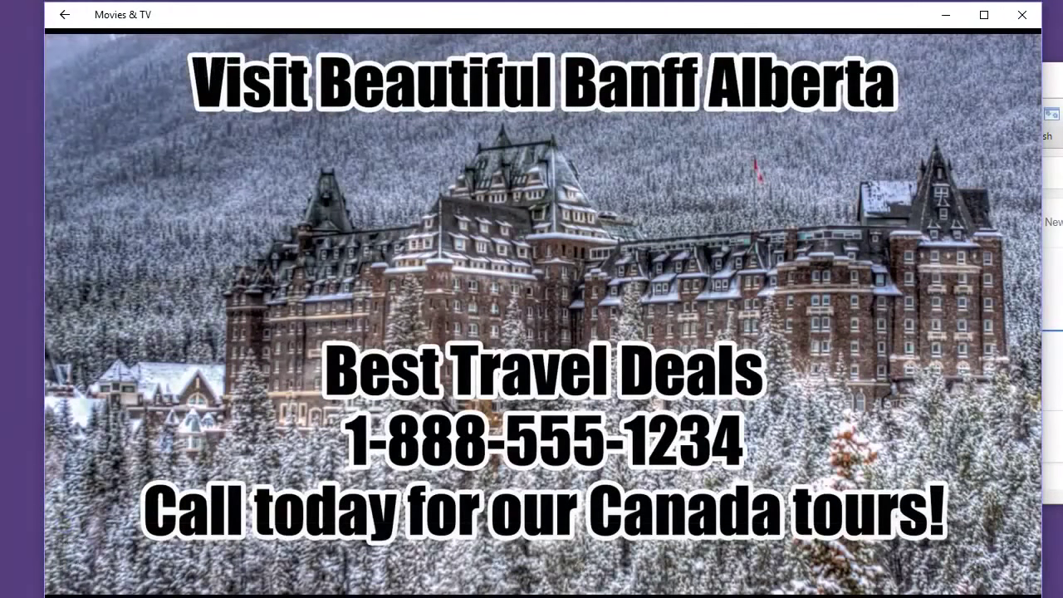